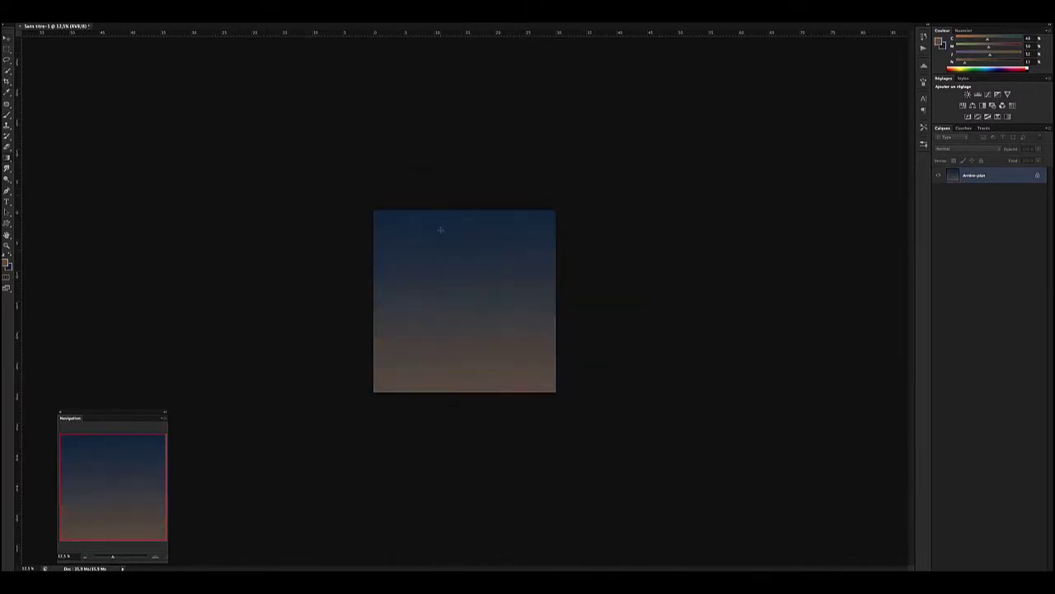
# Apply a darker blue to the sky gradient and pick a sketch colour on Calque 1.
pyautogui.press('Return')
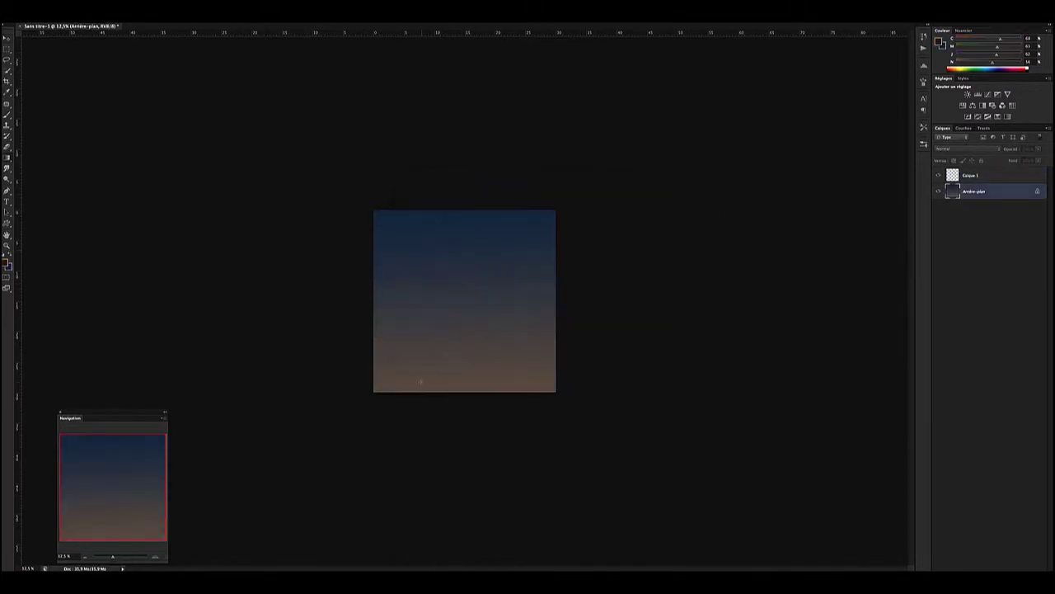
pyautogui.click(1007, 177)
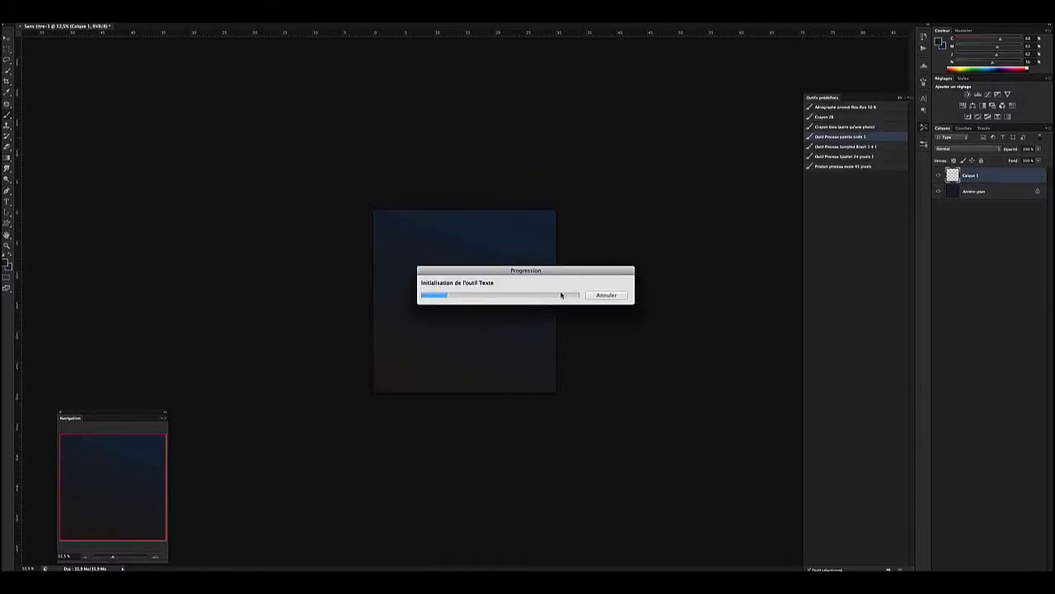
pyautogui.click(7, 261)
pyautogui.click(613, 194)
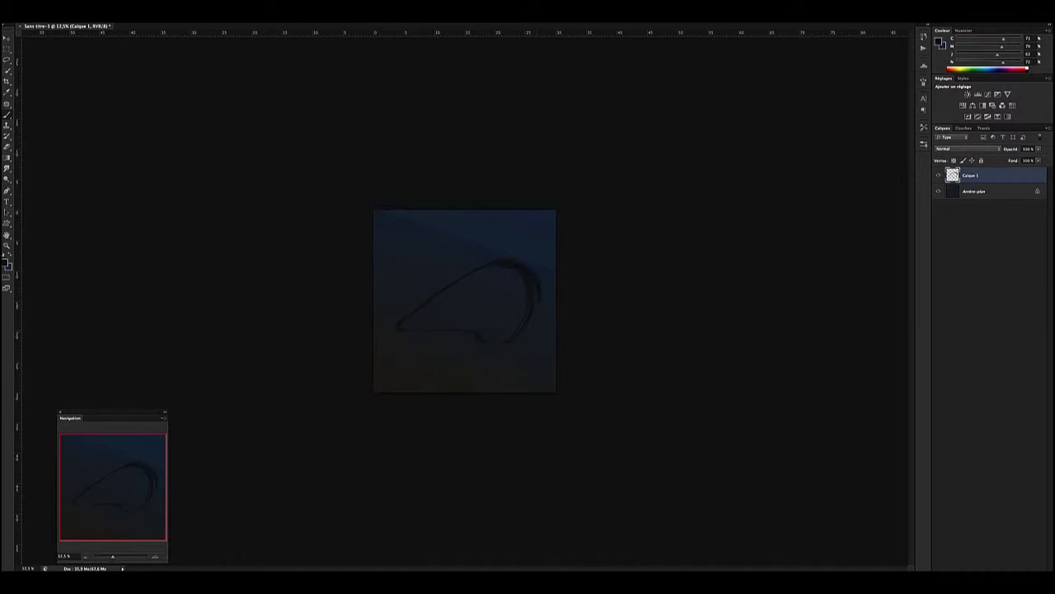
# Resize and bend the head sketch outline into shape, then commit the transform.
pyautogui.hotkey('ctrl', 't')
pyautogui.moveTo(469, 257); pyautogui.dragTo(470, 245)
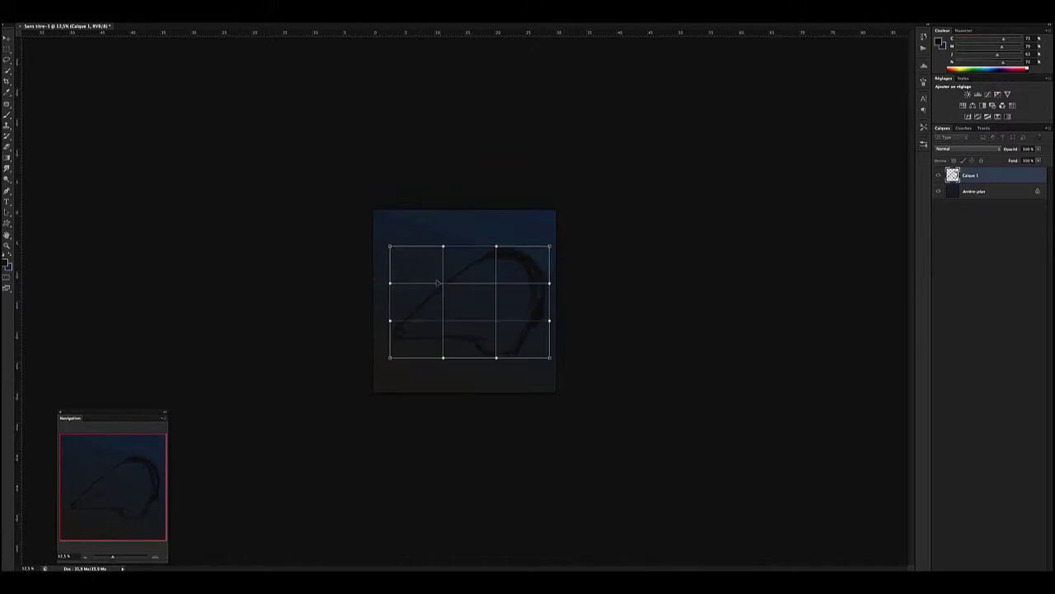
pyautogui.moveTo(437, 288); pyautogui.dragTo(496, 259)
pyautogui.press('Return')
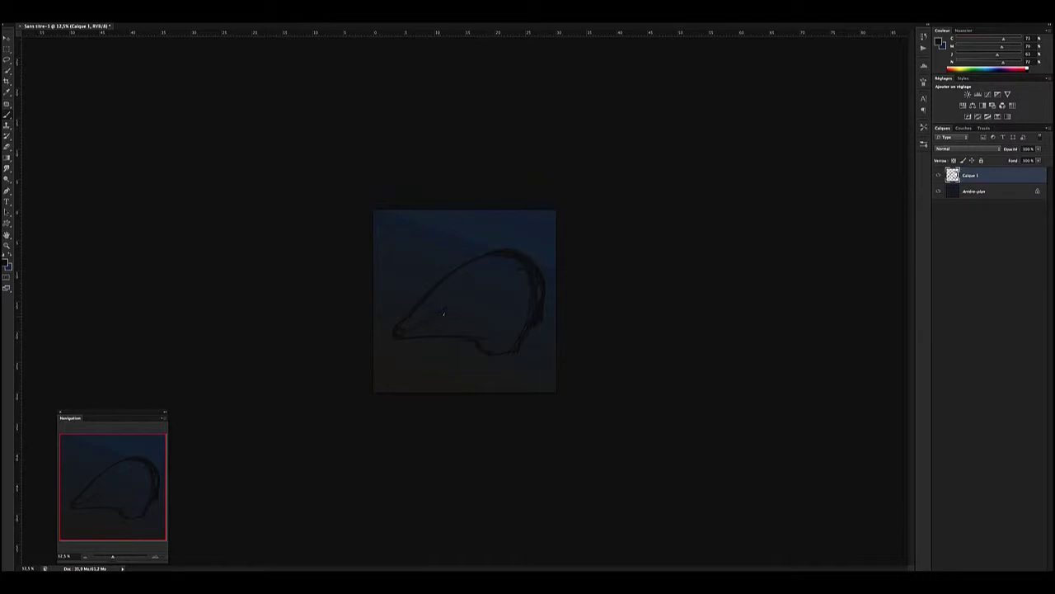
# Bring in the bear sketch photo from the Polar e-mail, scaled up and slightly rotated.
pyautogui.press('super+Tab')
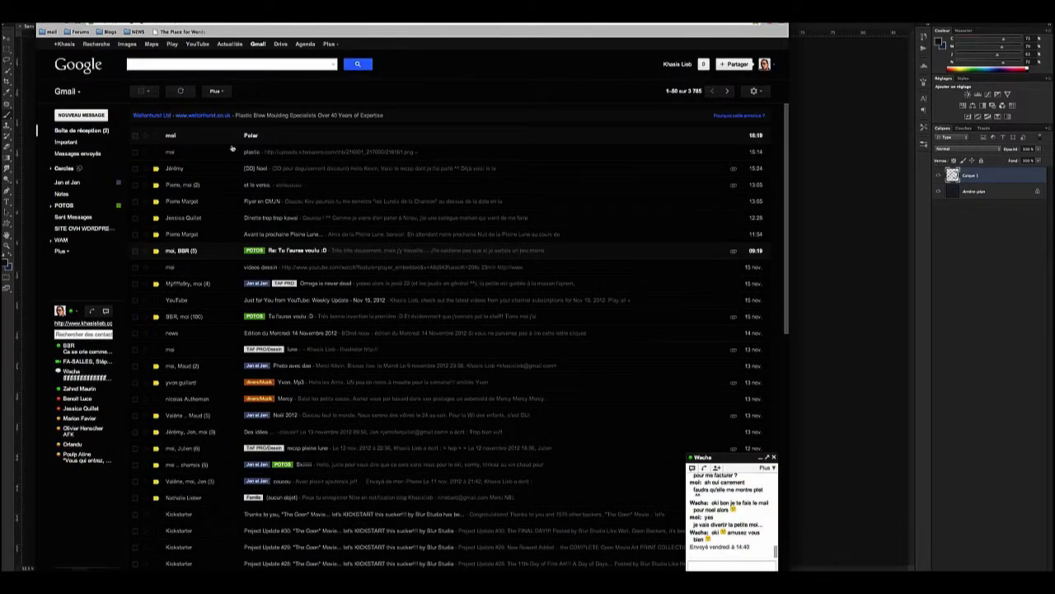
pyautogui.click(233, 148)
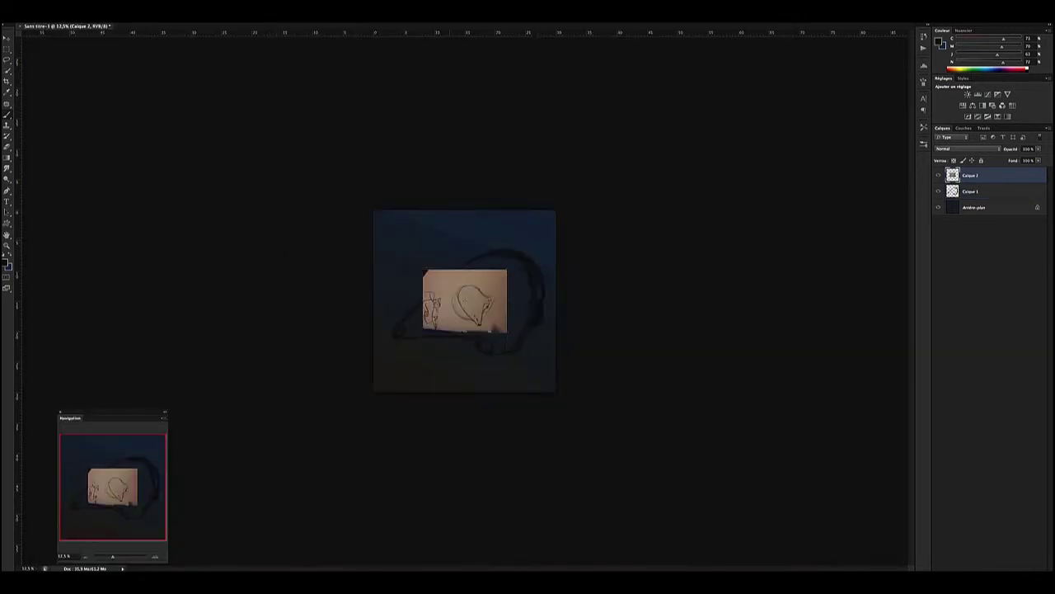
pyautogui.moveTo(495, 259); pyautogui.dragTo(596, 118)
pyautogui.moveTo(614, 214); pyautogui.dragTo(620, 183)
pyautogui.doubleClick(505, 272)
# Move the photo layer below Calque 1 and add a new layer above it.
pyautogui.hotkey('ctrl', '[')
pyautogui.hotkey('ctrl', 'alt', 'shift', 'n')
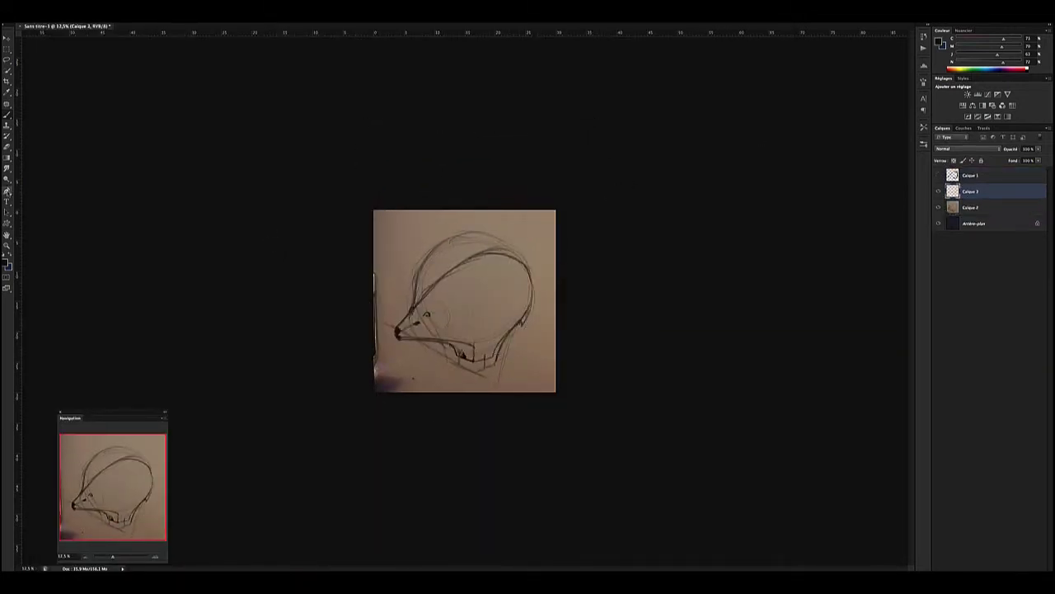
pyautogui.hotkey('ctrl', '+')
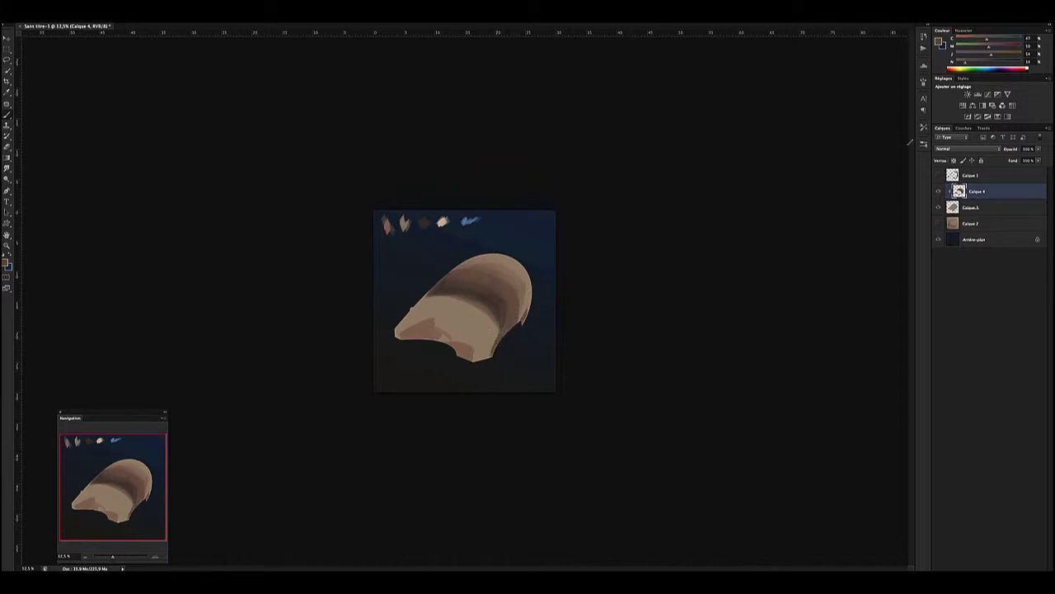
# Open the Tool Presets list.
pyautogui.click(923, 127)
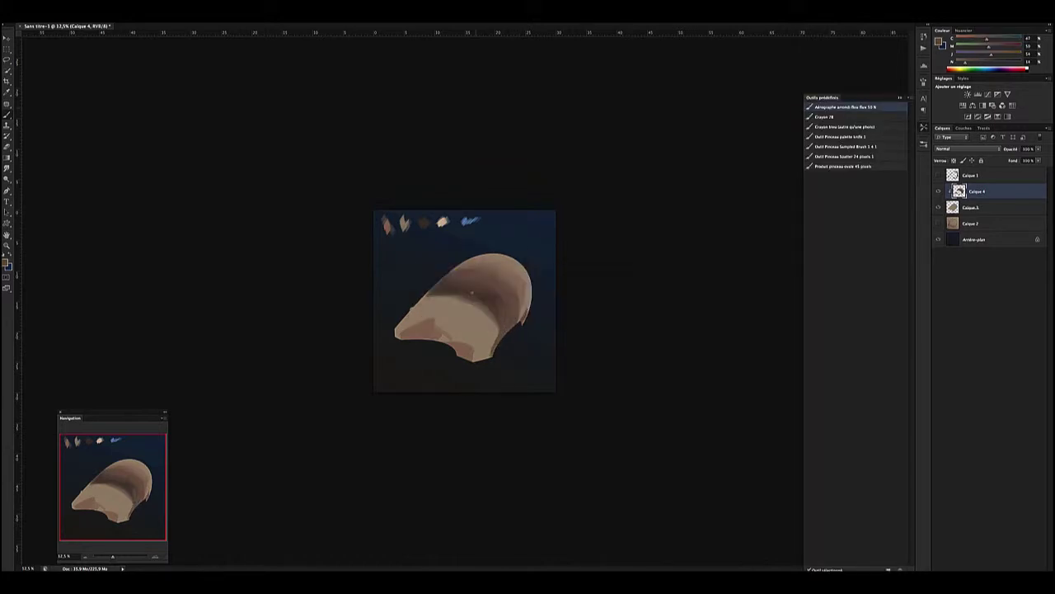
# Paint the head into a smooth dome and shade its lower edges, moving the Navigator aside.
pyautogui.moveTo(483, 278)
pyautogui.mouseDown()
pyautogui.moveTo(481, 328)
pyautogui.moveTo(458, 358)
pyautogui.mouseUp()
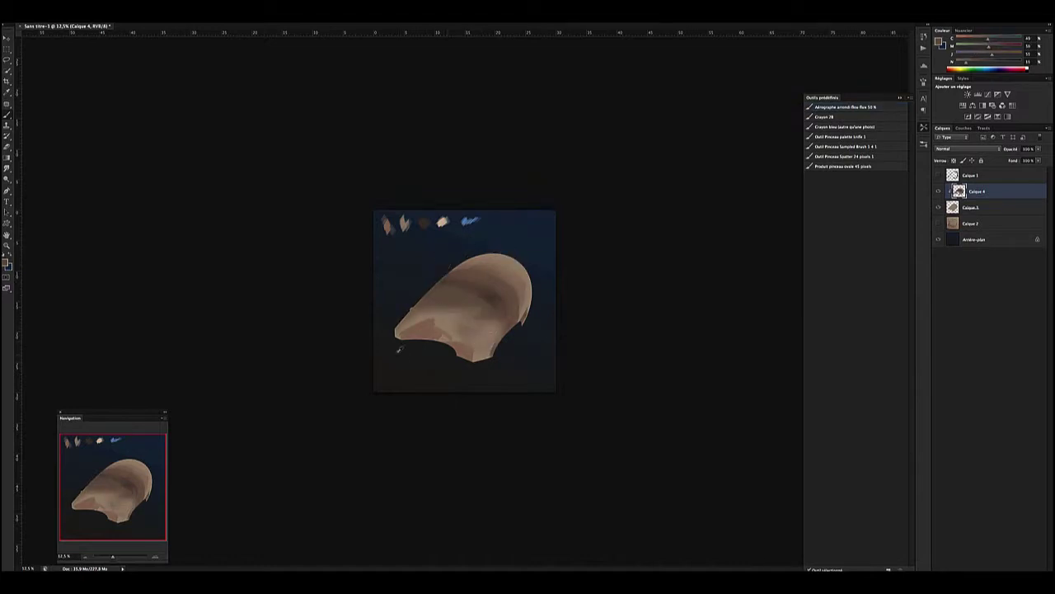
pyautogui.moveTo(454, 285); pyautogui.dragTo(497, 310)
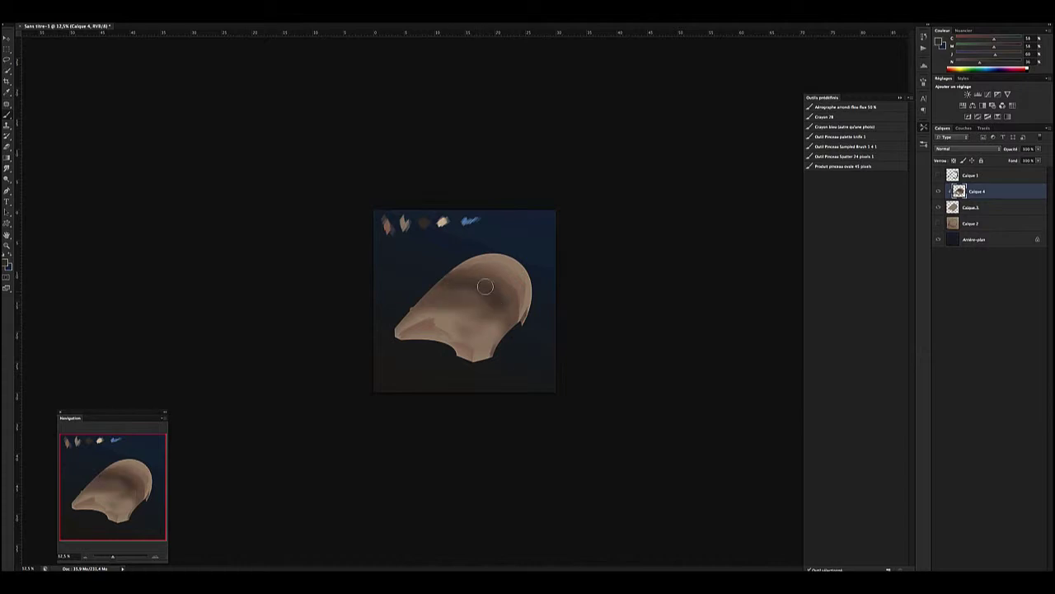
pyautogui.moveTo(537, 268); pyautogui.dragTo(515, 326)
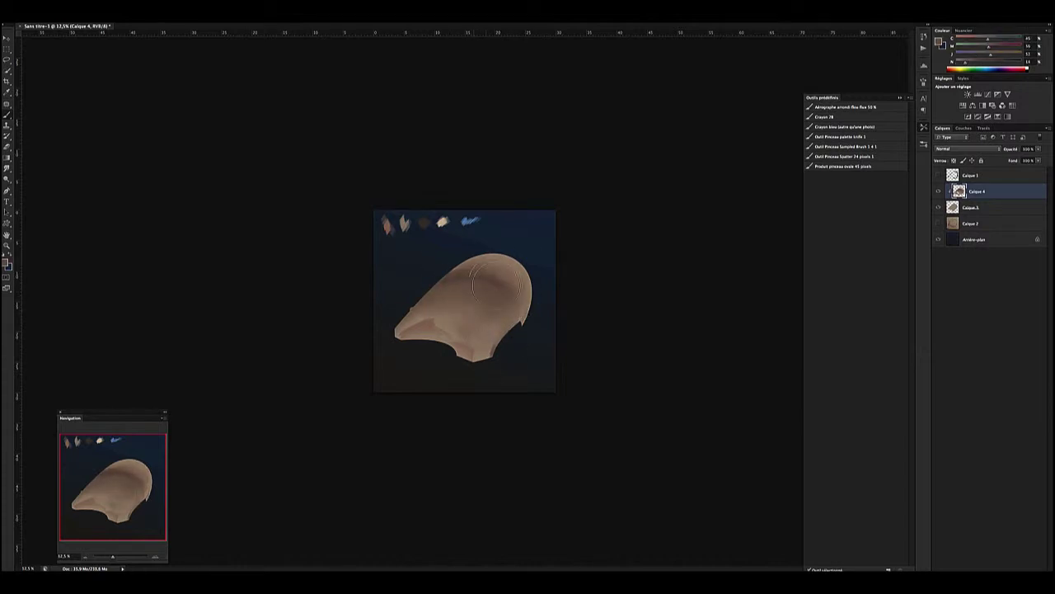
pyautogui.moveTo(99, 417); pyautogui.dragTo(732, 54)
pyautogui.keyDown('alt'); pyautogui.click(478, 340); pyautogui.keyUp('alt')
pyautogui.moveTo(478, 340); pyautogui.dragTo(471, 356)
pyautogui.moveTo(394, 334); pyautogui.dragTo(441, 339)
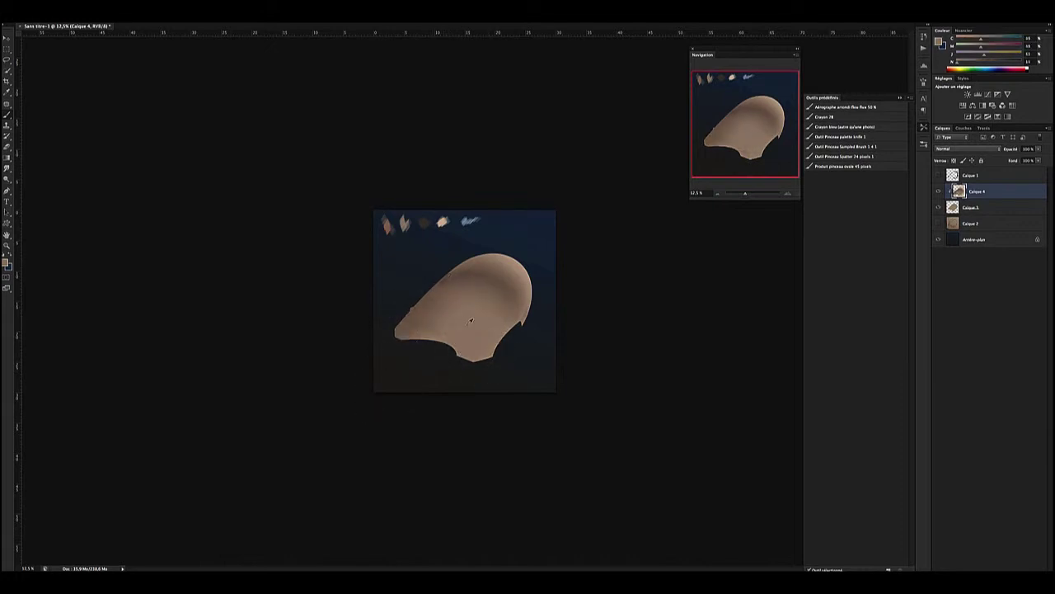
# Resample skin tones and repaint the right, lower-left and bottom edges of the head.
pyautogui.keyDown('alt'); pyautogui.click(474, 307); pyautogui.keyUp('alt')
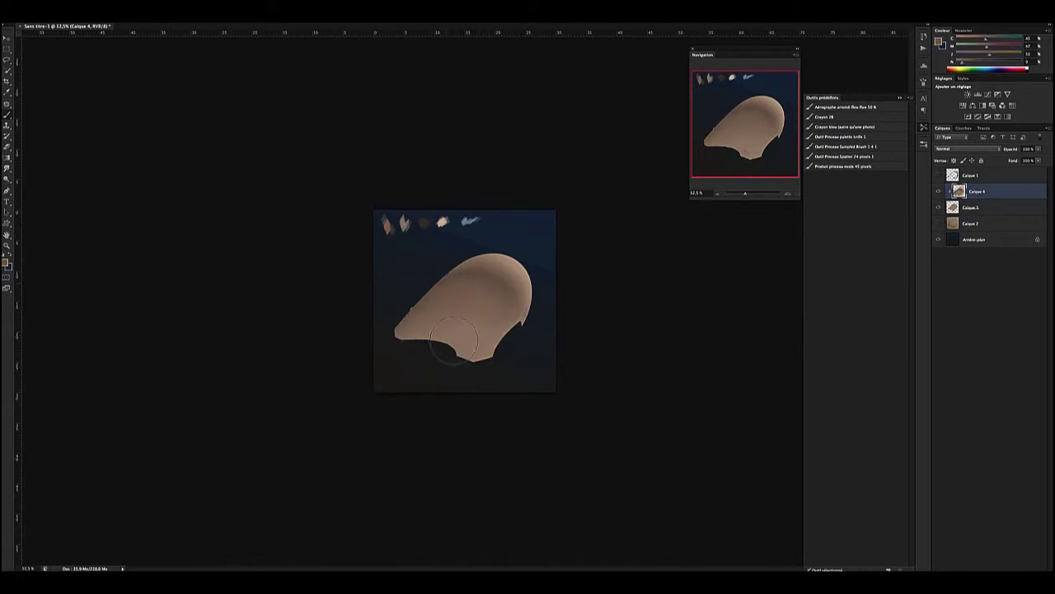
pyautogui.keyDown('alt'); pyautogui.click(524, 262); pyautogui.keyUp('alt')
pyautogui.moveTo(521, 281); pyautogui.dragTo(512, 326)
pyautogui.keyDown('alt'); pyautogui.click(516, 301); pyautogui.keyUp('alt')
pyautogui.keyDown('alt'); pyautogui.click(417, 340); pyautogui.keyUp('alt')
pyautogui.moveTo(398, 331); pyautogui.dragTo(396, 345)
pyautogui.keyDown('alt'); pyautogui.click(394, 346); pyautogui.keyUp('alt')
pyautogui.moveTo(468, 359)
pyautogui.mouseDown()
pyautogui.moveTo(398, 324)
pyautogui.moveTo(408, 307)
pyautogui.moveTo(434, 300)
pyautogui.mouseUp()
# Dab and blend sampled skin tones across the lower-left and lower head.
pyautogui.keyDown('alt'); pyautogui.click(502, 334); pyautogui.keyUp('alt')
pyautogui.keyDown('alt'); pyautogui.click(425, 311); pyautogui.keyUp('alt')
pyautogui.keyDown('alt'); pyautogui.click(405, 331); pyautogui.keyUp('alt')
pyautogui.keyDown('alt'); pyautogui.click(412, 306); pyautogui.keyUp('alt')
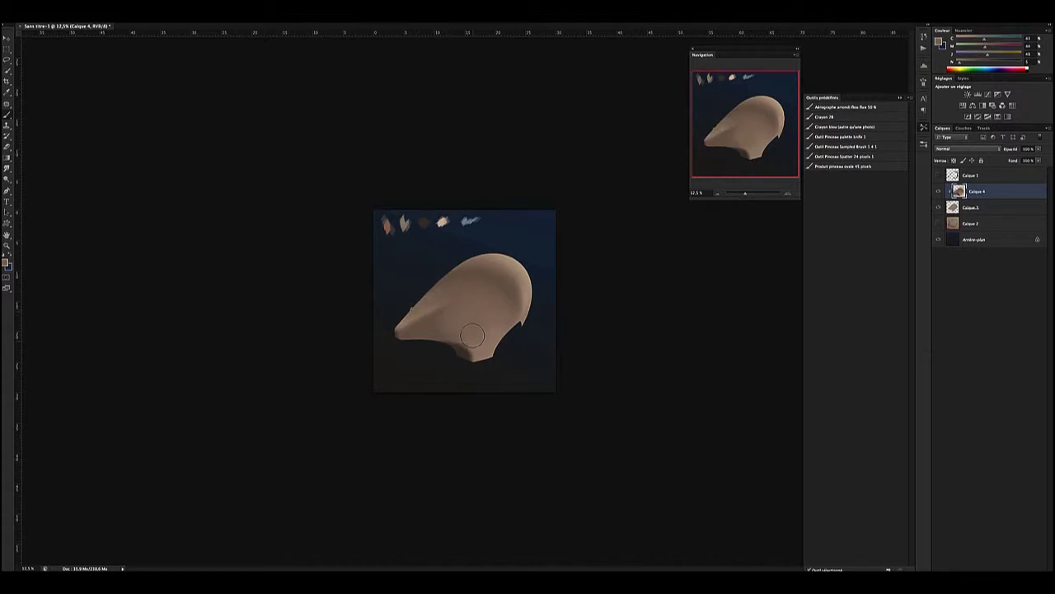
pyautogui.keyDown('alt'); pyautogui.click(424, 326); pyautogui.keyUp('alt')
pyautogui.moveTo(503, 301)
pyautogui.mouseDown()
pyautogui.moveTo(462, 334)
pyautogui.moveTo(406, 334)
pyautogui.moveTo(482, 352)
pyautogui.mouseUp()
pyautogui.keyDown('alt'); pyautogui.click(458, 324); pyautogui.keyUp('alt')
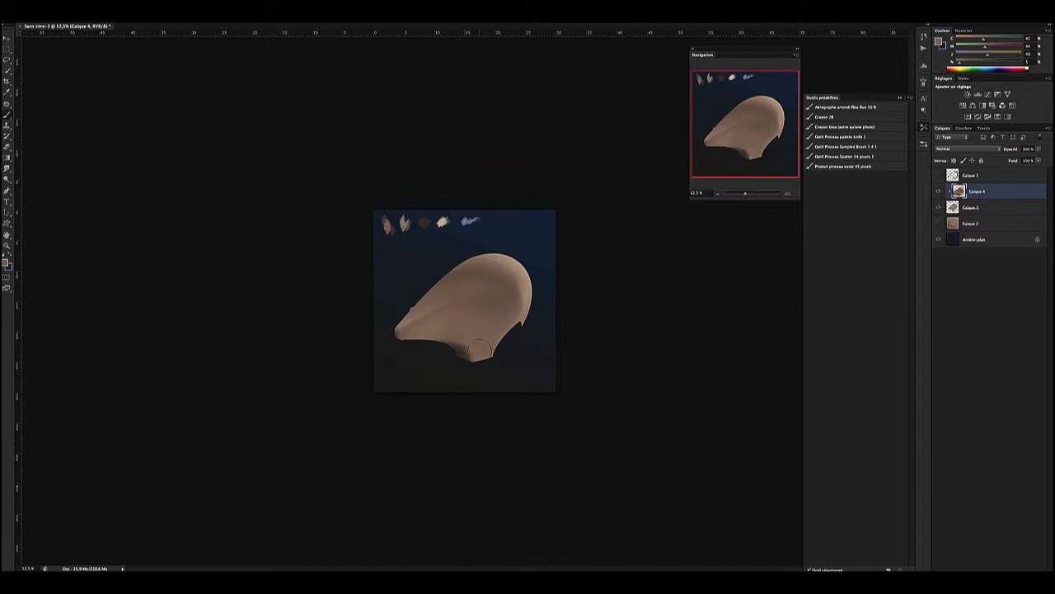
pyautogui.keyDown('alt'); pyautogui.click(485, 295); pyautogui.keyUp('alt')
# On Calque 4, sample skin tones and paint darker shading along the upper-left edge.
pyautogui.click(957, 206)
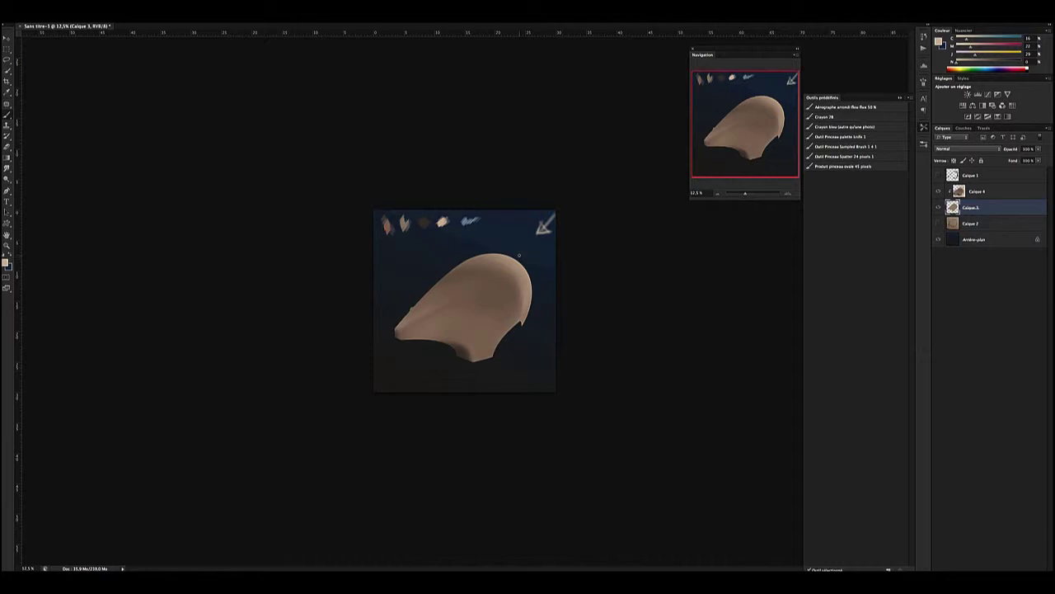
pyautogui.hotkey('alt', ']')
pyautogui.keyDown('alt'); pyautogui.click(444, 309); pyautogui.keyUp('alt')
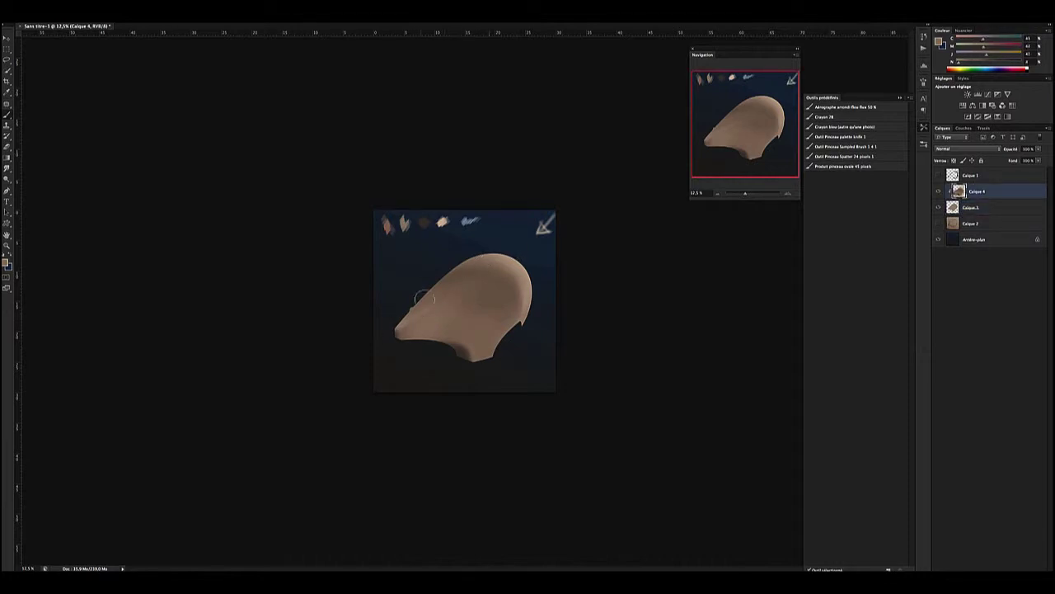
pyautogui.keyDown('alt'); pyautogui.click(477, 247); pyautogui.keyUp('alt')
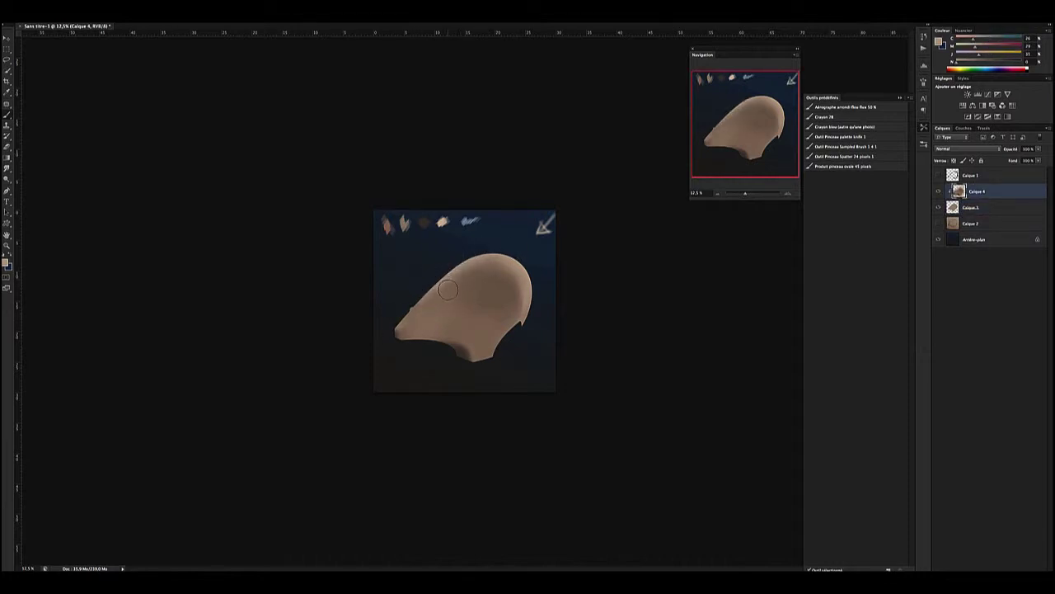
pyautogui.keyDown('alt'); pyautogui.click(507, 264); pyautogui.keyUp('alt')
pyautogui.keyDown('alt'); pyautogui.click(449, 328); pyautogui.keyUp('alt')
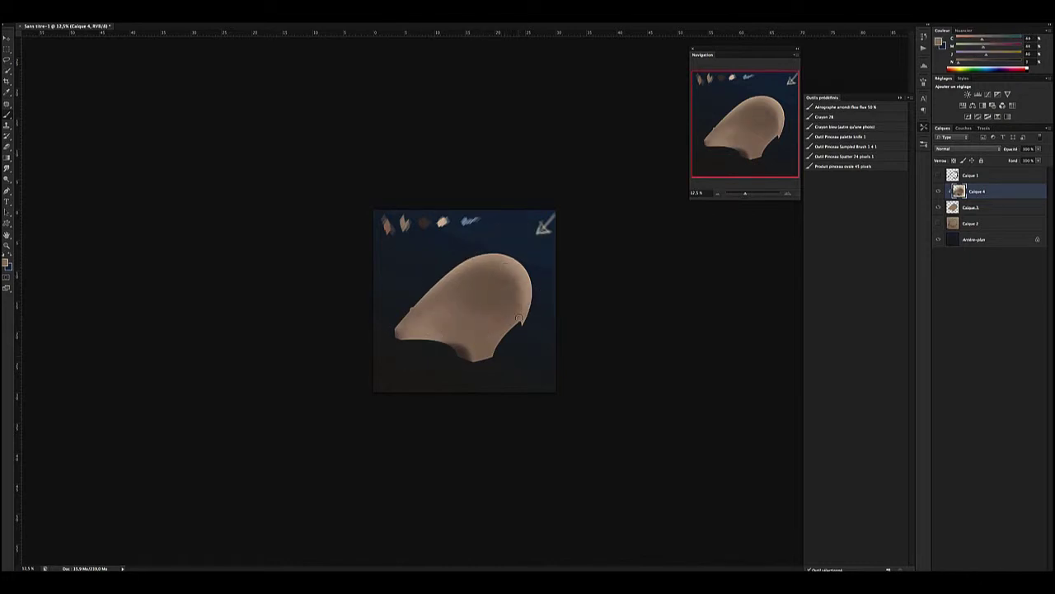
pyautogui.keyDown('alt'); pyautogui.click(522, 289); pyautogui.keyUp('alt')
pyautogui.keyDown('alt'); pyautogui.click(489, 350); pyautogui.keyUp('alt')
pyautogui.keyDown('alt'); pyautogui.click(435, 256); pyautogui.keyUp('alt')
pyautogui.moveTo(409, 302); pyautogui.dragTo(462, 259)
pyautogui.moveTo(404, 326); pyautogui.dragTo(486, 263)
# Darken the lower-right, add small faint marks, then add a new layer above Calque 2.
pyautogui.keyDown('alt'); pyautogui.click(480, 277); pyautogui.keyUp('alt')
pyautogui.moveTo(420, 313)
pyautogui.mouseDown()
pyautogui.moveTo(494, 272)
pyautogui.moveTo(520, 297)
pyautogui.moveTo(483, 331)
pyautogui.mouseUp()
pyautogui.keyDown('alt'); pyautogui.click(511, 301); pyautogui.keyUp('alt')
pyautogui.moveTo(455, 294); pyautogui.dragTo(499, 316)
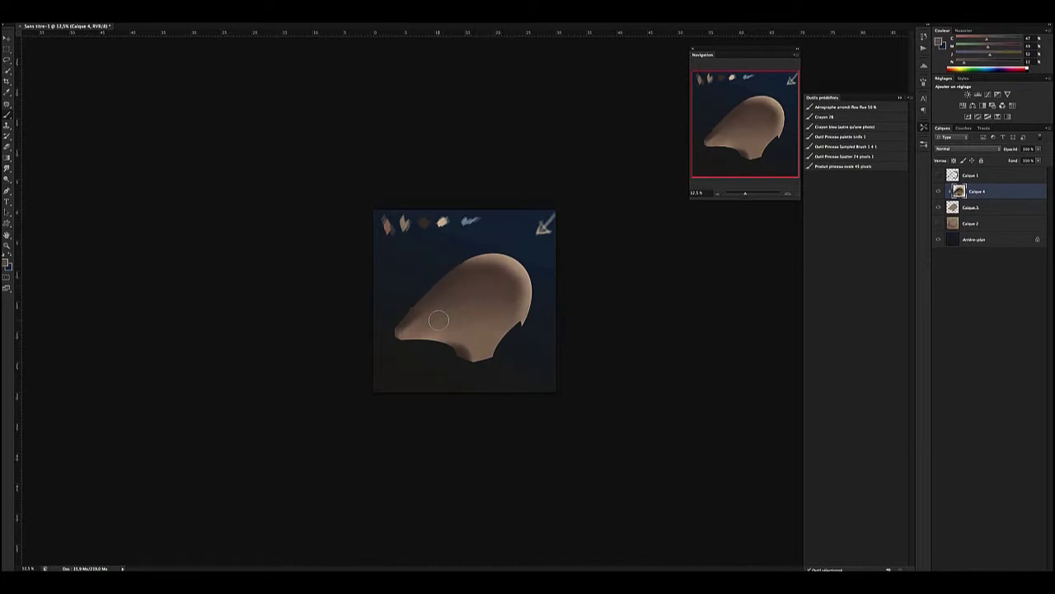
pyautogui.click(987, 223)
pyautogui.hotkey('ctrl', 'shift', 'alt', 'n')
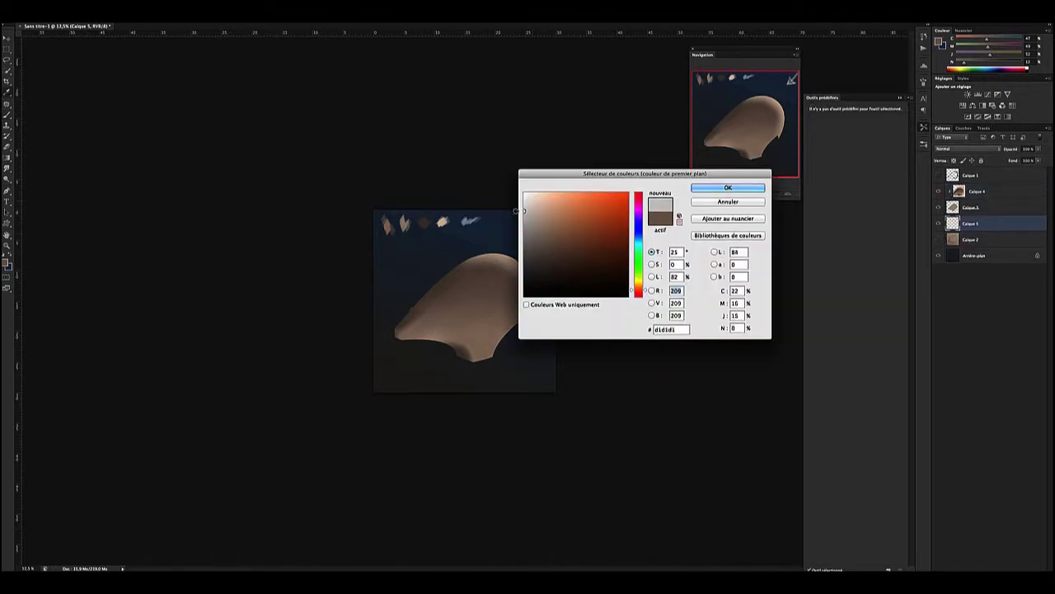
# Paint light snow across the lower half of the picture on Calque 5.
pyautogui.click(730, 186)
pyautogui.moveTo(375, 330); pyautogui.dragTo(552, 338)
pyautogui.moveTo(375, 363); pyautogui.dragTo(553, 379)
pyautogui.moveTo(375, 280)
pyautogui.mouseDown()
pyautogui.moveTo(445, 289)
pyautogui.moveTo(378, 291)
pyautogui.mouseUp()
# On a new layer, paint a wide dark blue shadow under the head and begin transforming it.
pyautogui.keyDown('alt'); pyautogui.click(395, 272); pyautogui.keyUp('alt')
pyautogui.hotkey('ctrl', 'shift', 'alt', 'n')
pyautogui.moveTo(416, 366)
pyautogui.mouseDown()
pyautogui.moveTo(465, 353)
pyautogui.moveTo(396, 367)
pyautogui.moveTo(424, 358)
pyautogui.mouseUp()
pyautogui.hotkey('ctrl', 'z')
pyautogui.press(']')
pyautogui.press(']')
pyautogui.press(']')
pyautogui.moveTo(487, 370)
pyautogui.mouseDown()
pyautogui.moveTo(460, 353)
pyautogui.moveTo(445, 362)
pyautogui.moveTo(428, 355)
pyautogui.moveTo(426, 373)
pyautogui.moveTo(388, 381)
pyautogui.mouseUp()
pyautogui.press('[')
pyautogui.press('[')
pyautogui.press('[')
pyautogui.press(']')
pyautogui.press(']')
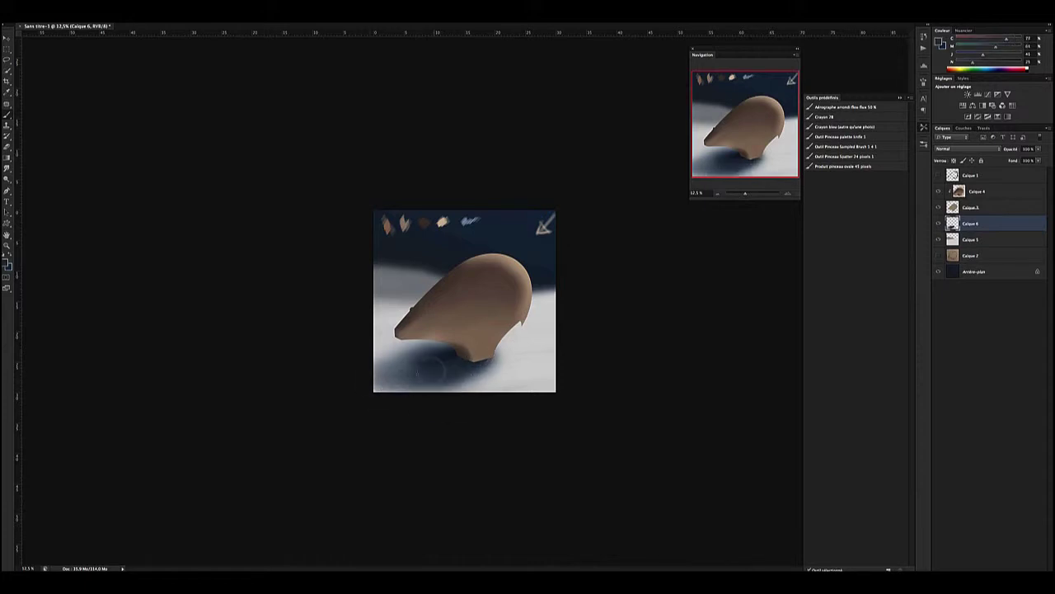
pyautogui.hotkey('ctrl', 't')
# Skew and distort the blue shadow into a flat ground shadow toward the lower left.
pyautogui.moveTo(376, 393); pyautogui.dragTo(305, 421)
pyautogui.moveTo(475, 363); pyautogui.dragTo(384, 424)
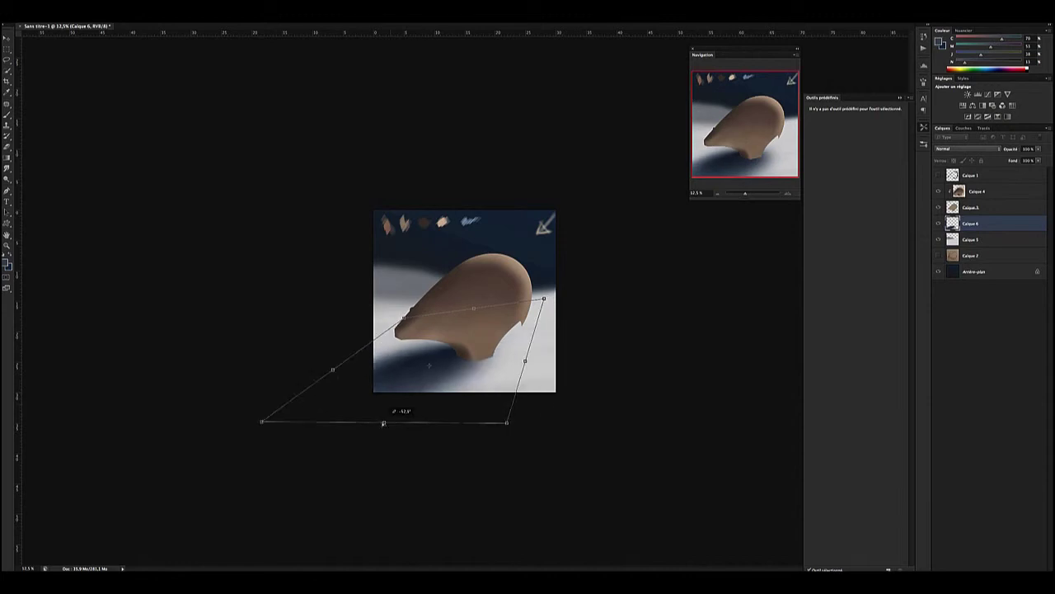
pyautogui.press('Return')
pyautogui.press('b')
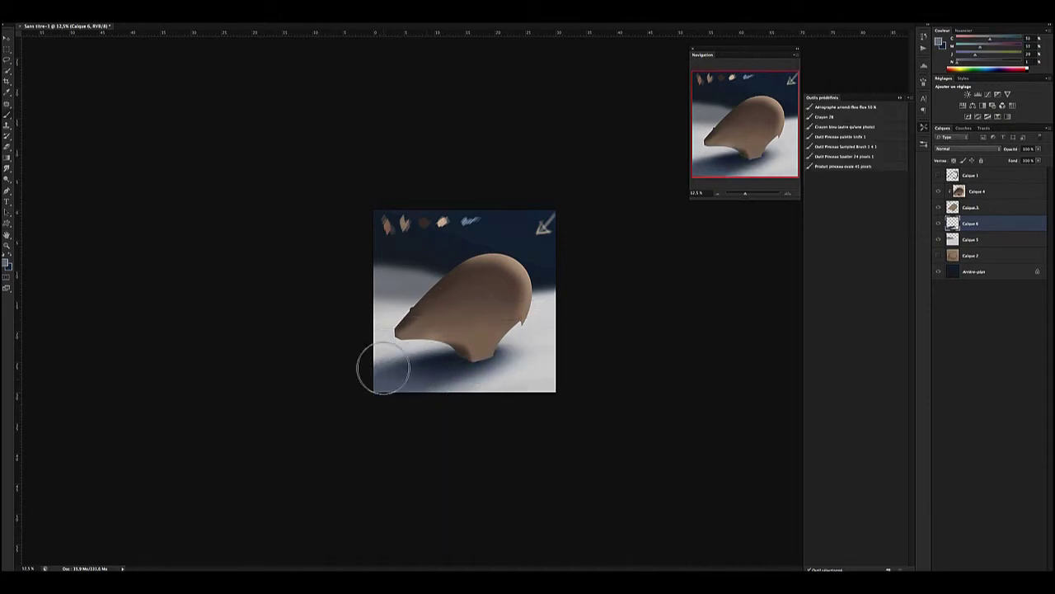
# On Calque 4, sample browns from the head and paint shading near the snout.
pyautogui.keyDown('ctrl'); pyautogui.click(462, 303); pyautogui.keyUp('ctrl')
pyautogui.keyDown('alt'); pyautogui.click(459, 360); pyautogui.keyUp('alt')
pyautogui.keyDown('alt'); pyautogui.click(466, 350); pyautogui.keyUp('alt')
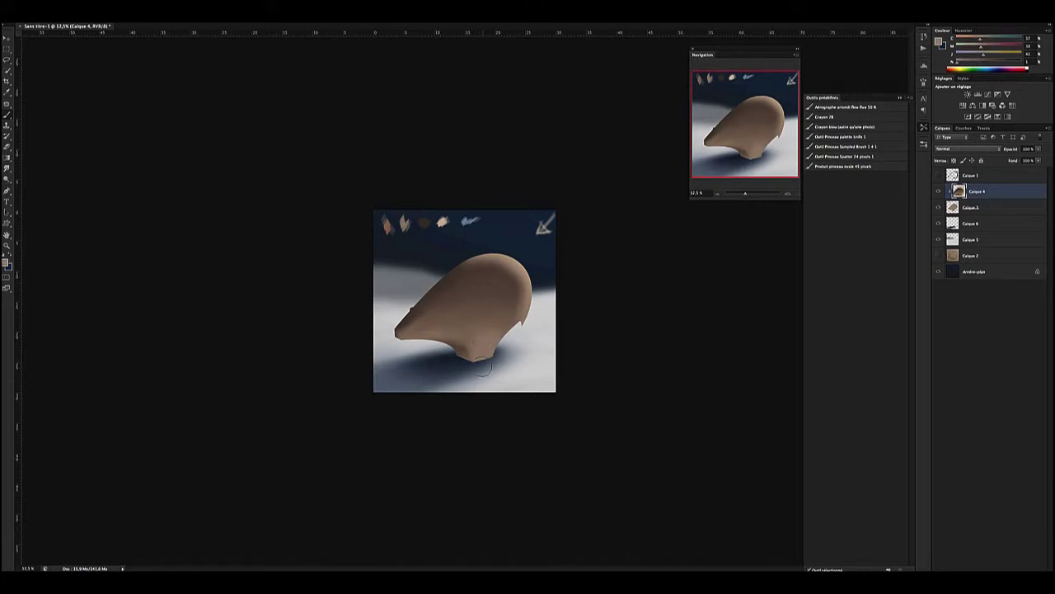
pyautogui.keyDown('alt'); pyautogui.click(478, 334); pyautogui.keyUp('alt')
pyautogui.press(']')
pyautogui.press(']')
pyautogui.press(']')
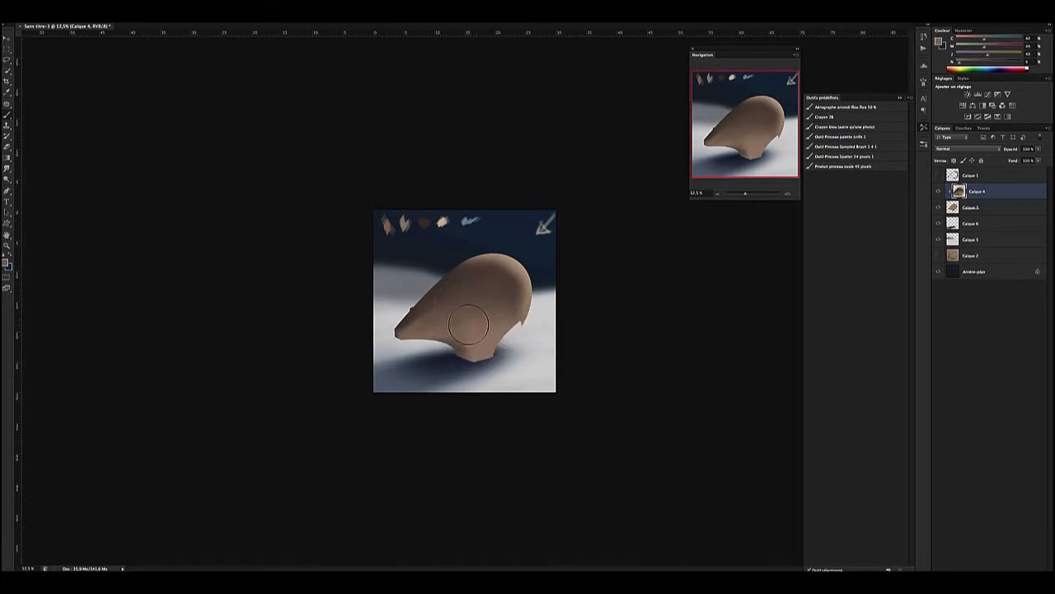
pyautogui.keyDown('alt'); pyautogui.click(505, 331); pyautogui.keyUp('alt')
pyautogui.press('[')
pyautogui.press('[')
pyautogui.press('[')
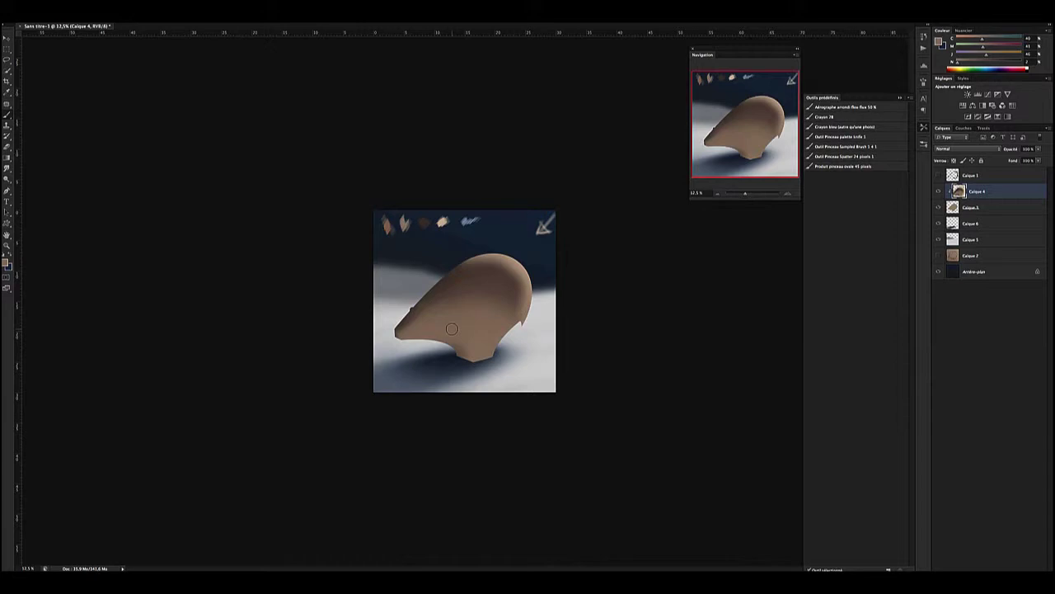
pyautogui.keyDown('alt'); pyautogui.click(400, 330); pyautogui.keyUp('alt')
pyautogui.keyDown('alt'); pyautogui.click(395, 333); pyautogui.keyUp('alt')
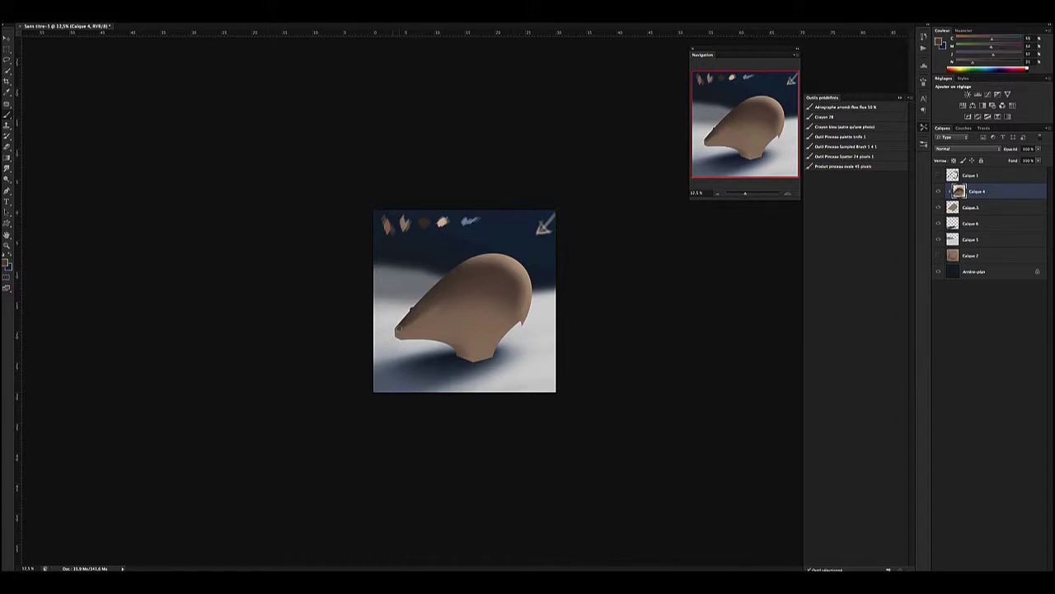
# Save the painting as 'polar bear 01'.
pyautogui.press('super+shift+s')
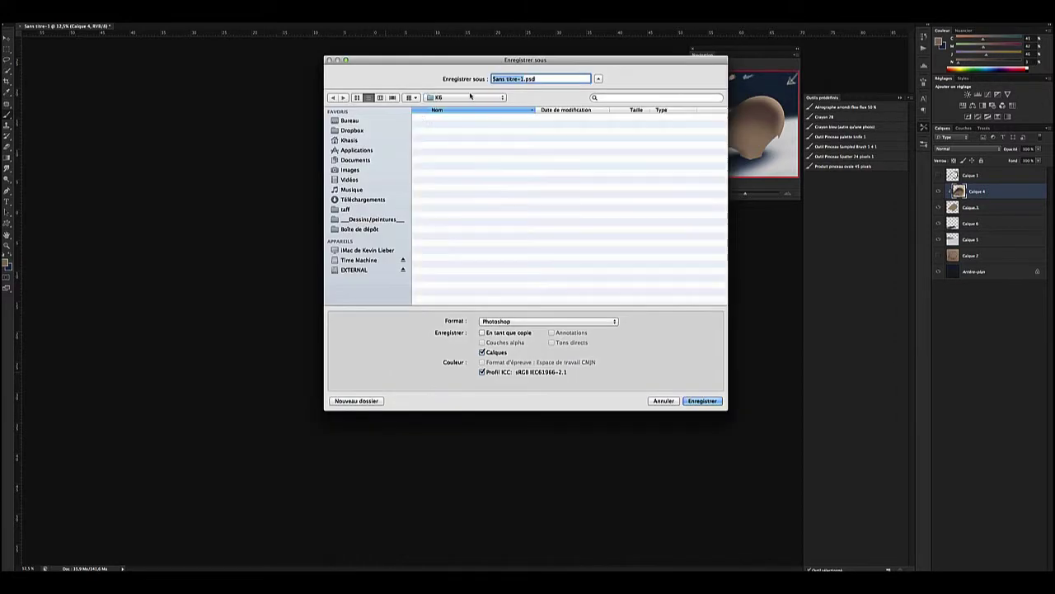
pyautogui.write('polar bear 01')
pyautogui.press('Return')
pyautogui.press('Return')
# Sample browns across the head, body and snout to refine shading, zooming to 25%.
pyautogui.keyDown('alt'); pyautogui.click(513, 236); pyautogui.keyUp('alt')
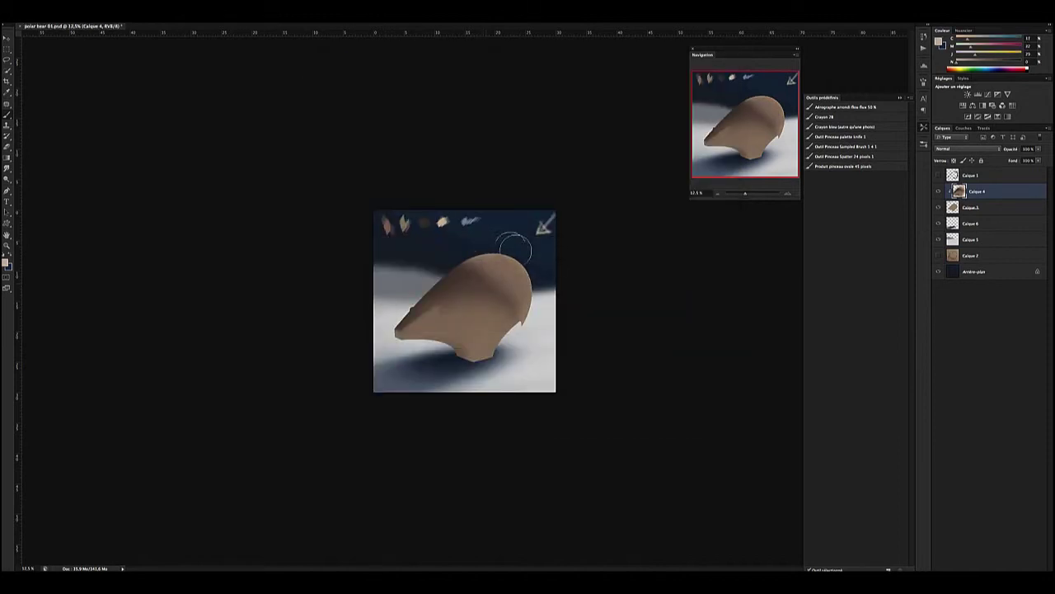
pyautogui.keyDown('alt'); pyautogui.click(433, 318); pyautogui.keyUp('alt')
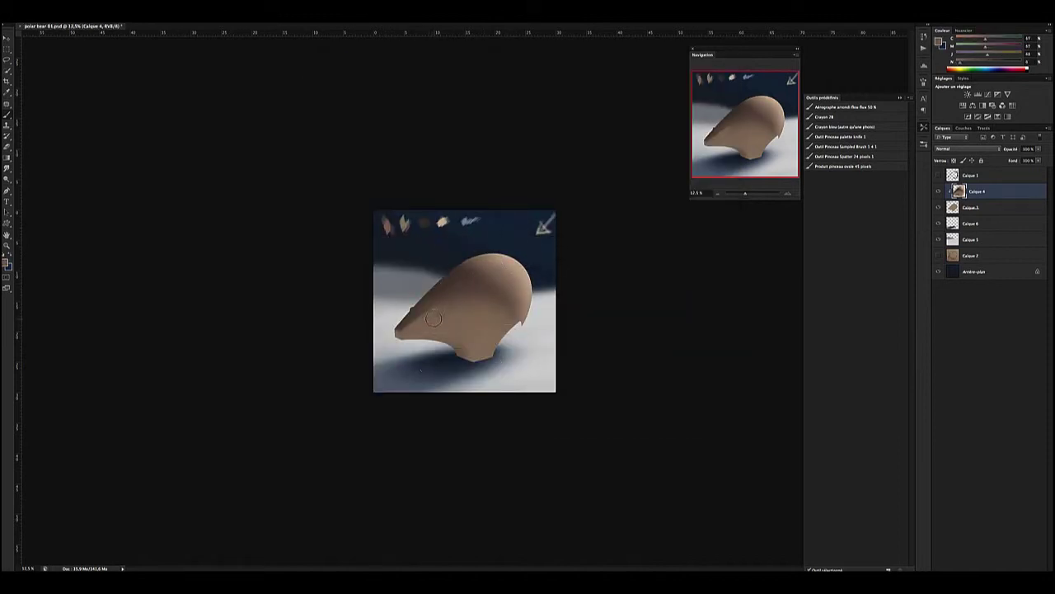
pyautogui.keyDown('alt'); pyautogui.click(464, 329); pyautogui.keyUp('alt')
pyautogui.keyDown('alt'); pyautogui.click(473, 340); pyautogui.keyUp('alt')
pyautogui.keyDown('alt'); pyautogui.click(457, 340); pyautogui.keyUp('alt')
pyautogui.keyDown('alt'); pyautogui.click(465, 364); pyautogui.keyUp('alt')
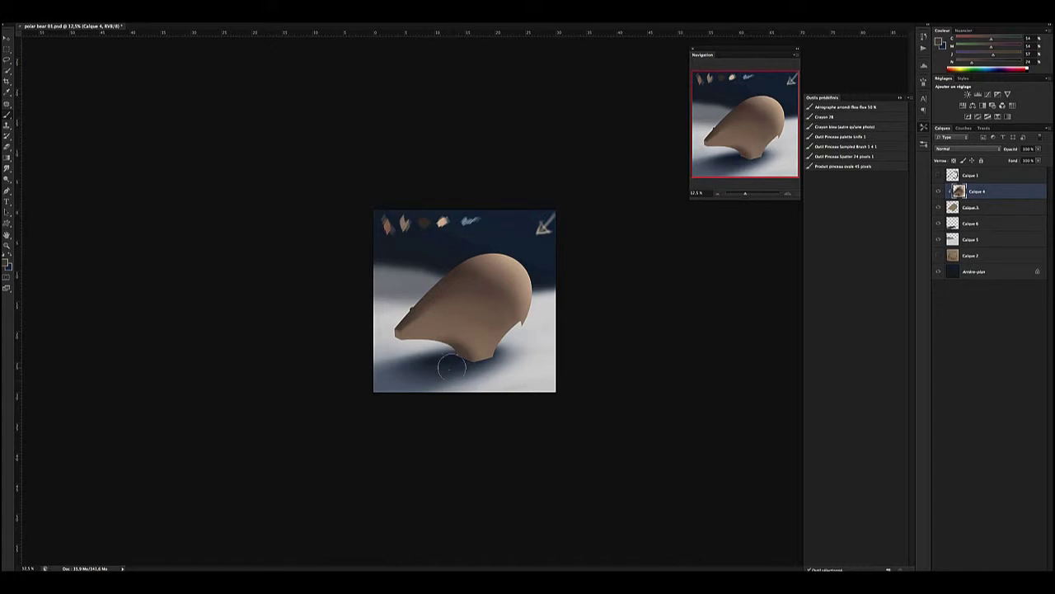
pyautogui.keyDown('alt'); pyautogui.click(479, 343); pyautogui.keyUp('alt')
pyautogui.keyDown('alt'); pyautogui.click(465, 360); pyautogui.keyUp('alt')
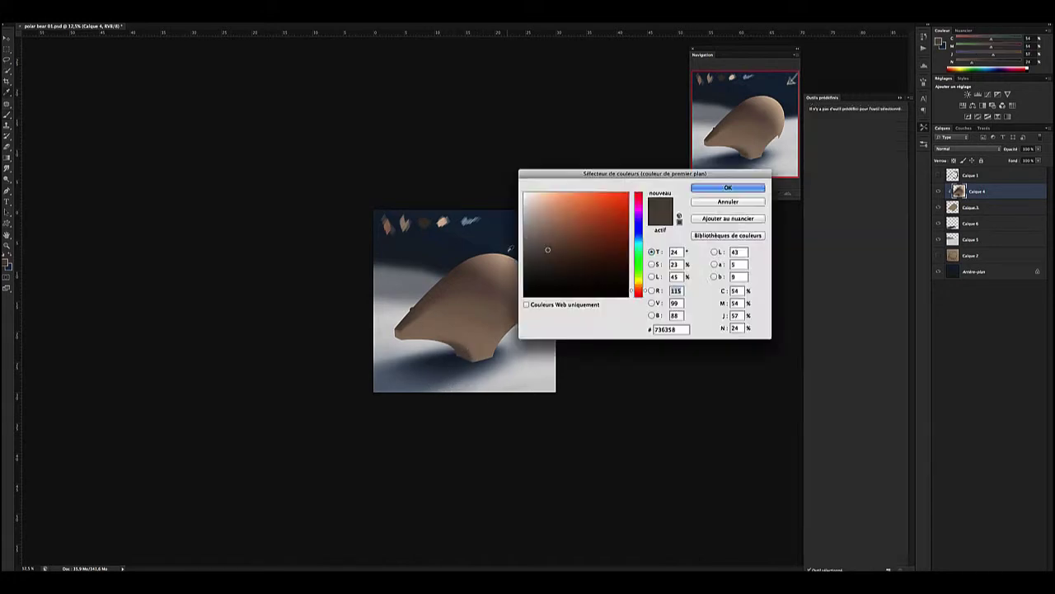
pyautogui.hotkey('ctrl', '+')
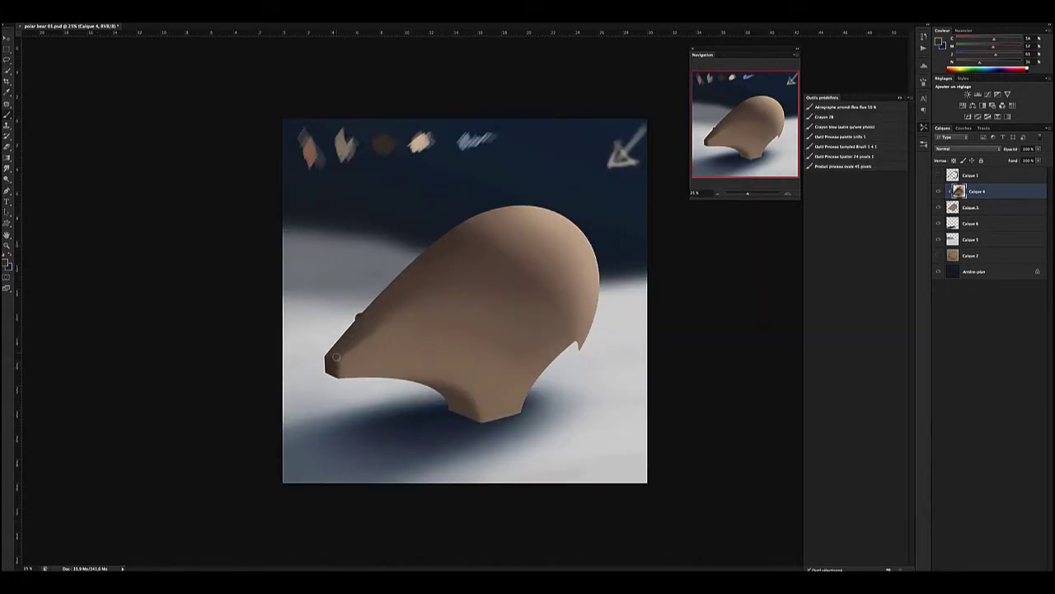
pyautogui.keyDown('alt'); pyautogui.click(361, 319); pyautogui.keyUp('alt')
# Create a new eye layer with a dark colour and lock it.
pyautogui.hotkey('ctrl', 'alt', 'shift', 'n')
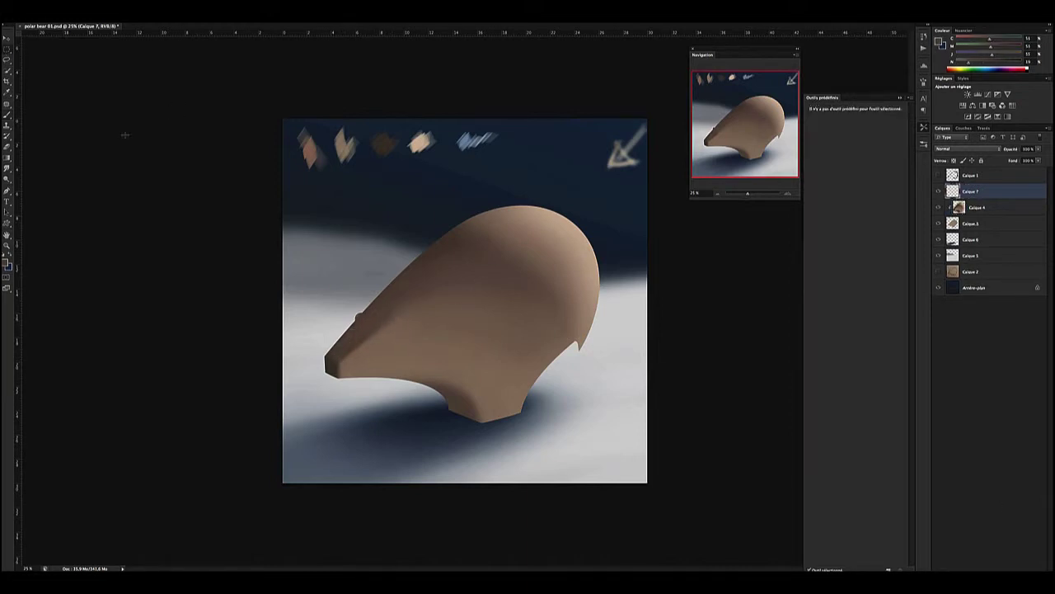
pyautogui.press('Return')
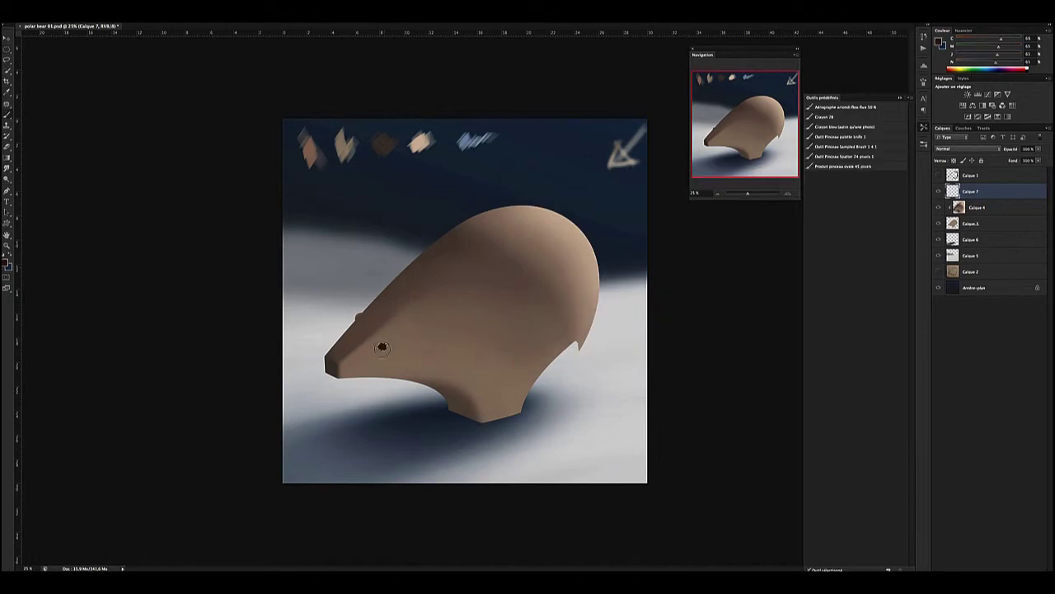
pyautogui.click(954, 160)
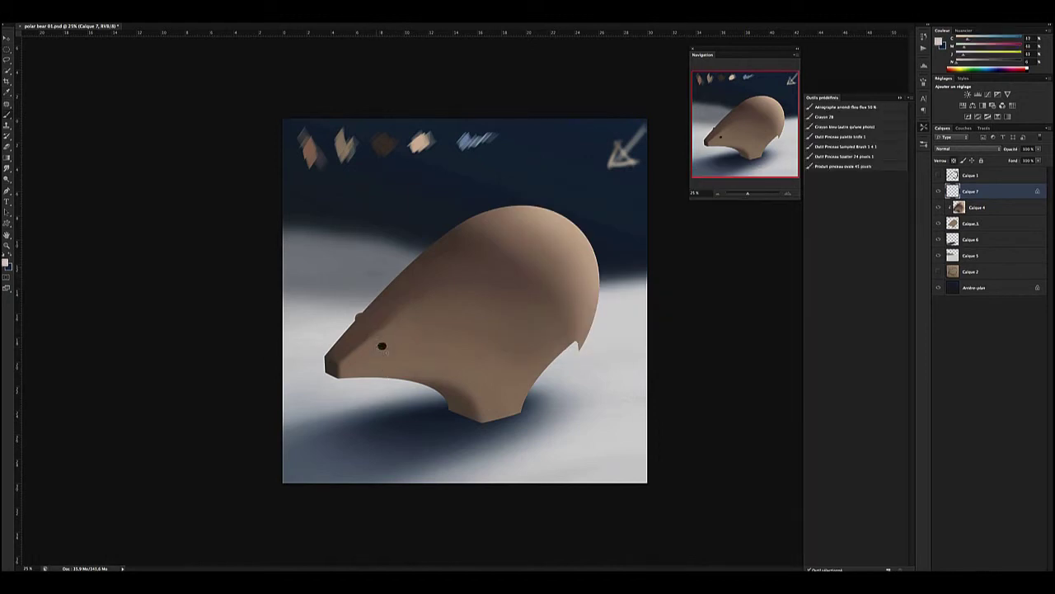
# Switch to Calque 4 and sample light and dark browns from the snout and lower body.
pyautogui.keyDown('alt'); pyautogui.click(383, 351); pyautogui.keyUp('alt')
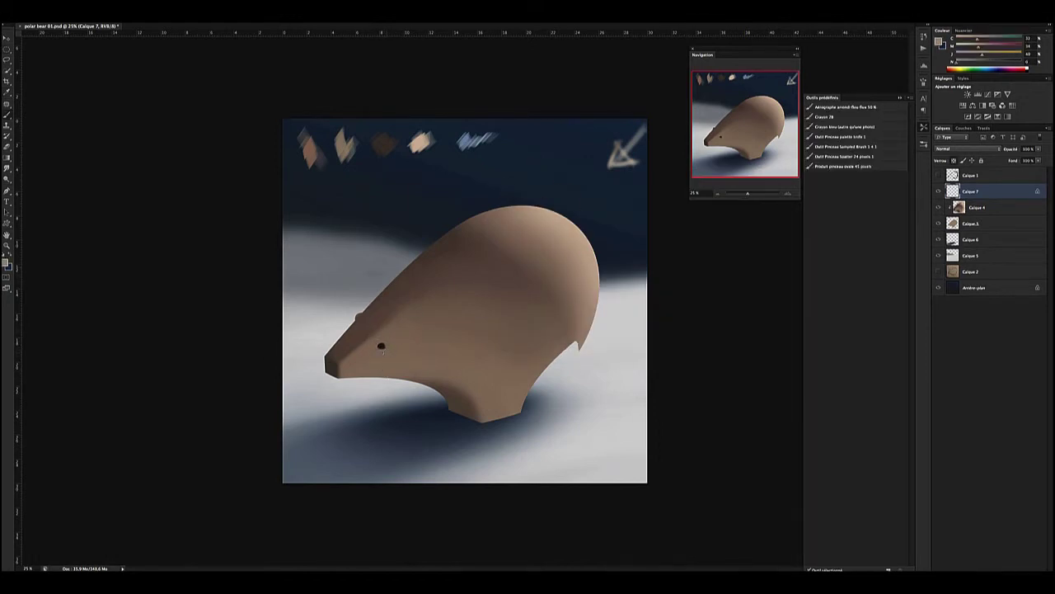
pyautogui.keyDown('alt'); pyautogui.click(342, 355); pyautogui.keyUp('alt')
pyautogui.hotkey('alt', '[')
pyautogui.keyDown('alt'); pyautogui.click(378, 353); pyautogui.keyUp('alt')
pyautogui.keyDown('alt'); pyautogui.click(389, 339); pyautogui.keyUp('alt')
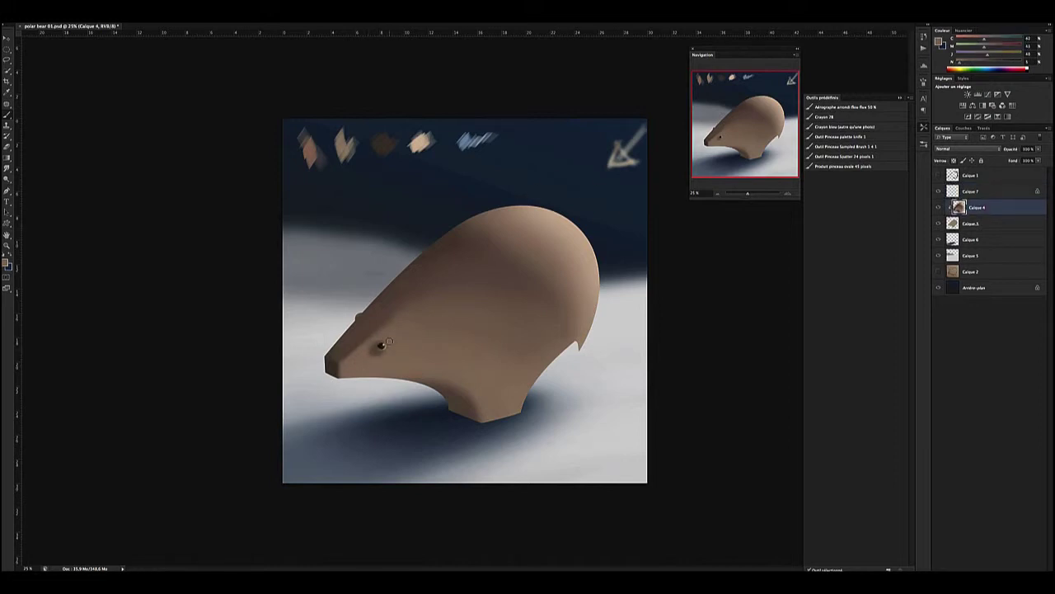
pyautogui.keyDown('alt'); pyautogui.click(477, 412); pyautogui.keyUp('alt')
# Sample browns along the lower and back edges, then add a new layer above Calque 7.
pyautogui.keyDown('alt'); pyautogui.click(478, 418); pyautogui.keyUp('alt')
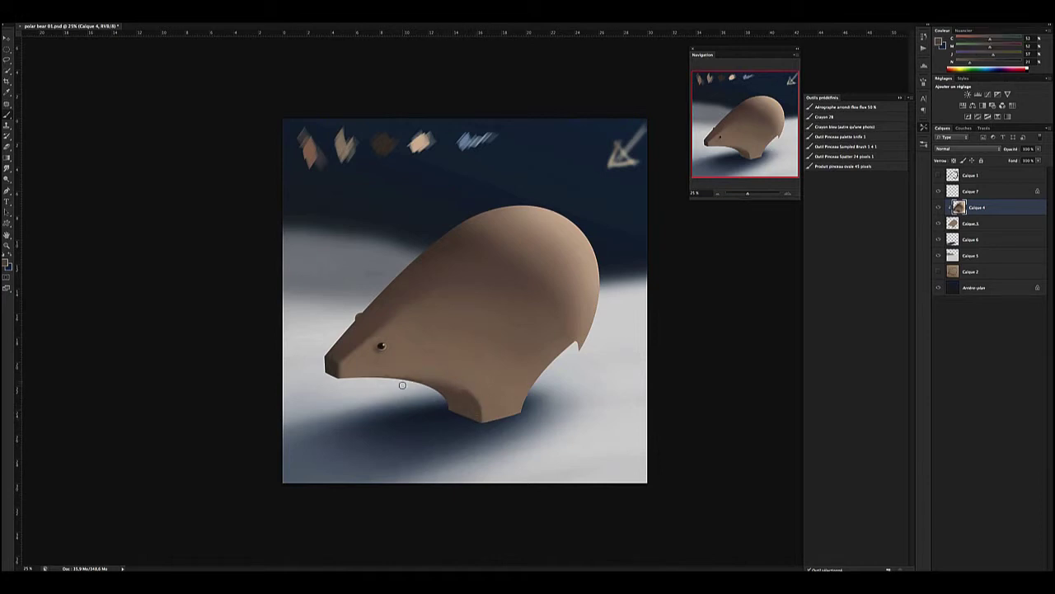
pyautogui.keyDown('alt'); pyautogui.click(481, 412); pyautogui.keyUp('alt')
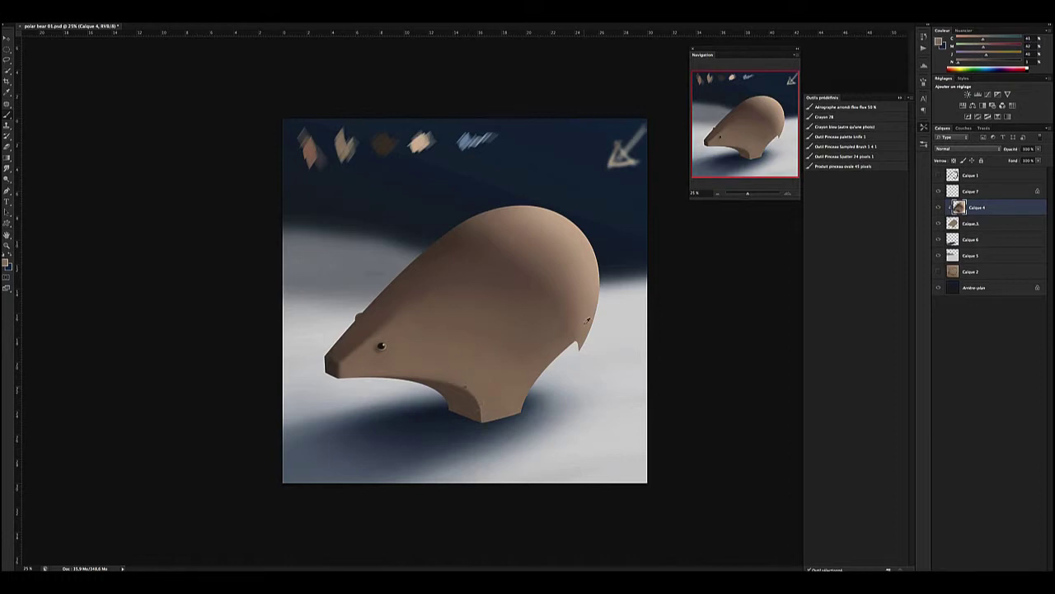
pyautogui.keyDown('alt'); pyautogui.click(587, 309); pyautogui.keyUp('alt')
pyautogui.keyDown('alt'); pyautogui.click(577, 348); pyautogui.keyUp('alt')
pyautogui.keyDown('alt'); pyautogui.click(585, 327); pyautogui.keyUp('alt')
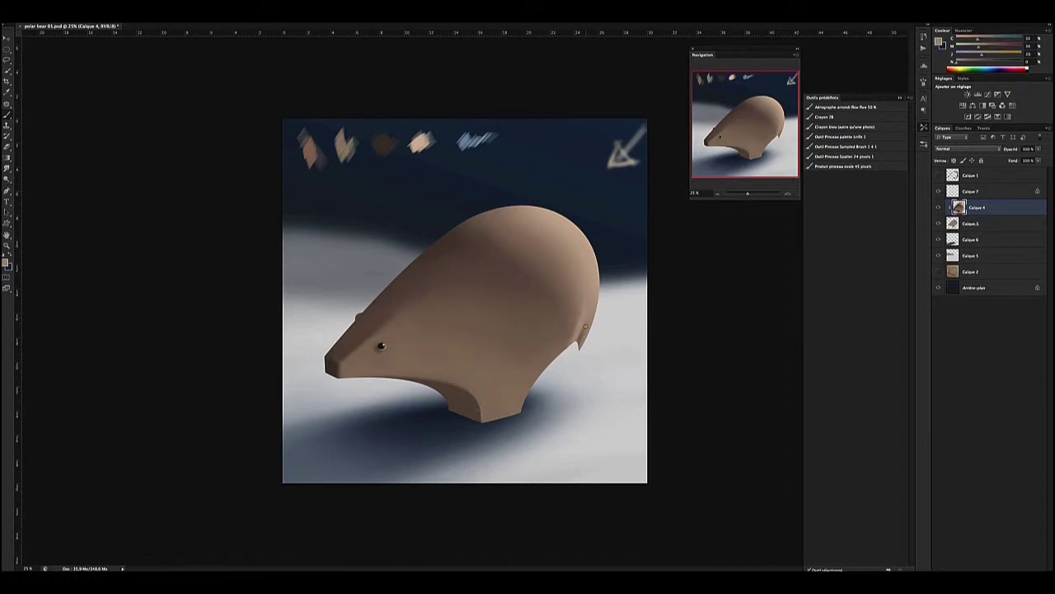
pyautogui.click(971, 196)
pyautogui.hotkey('ctrl', 'shift', 'alt', 'n')
# Zoom in, sample a snout colour, place Calque 8 below Calque 7 and move Calque 2 to the top.
pyautogui.scroll(2, 355, 386)
pyautogui.keyDown('alt'); pyautogui.click(573, 408); pyautogui.keyUp('alt')
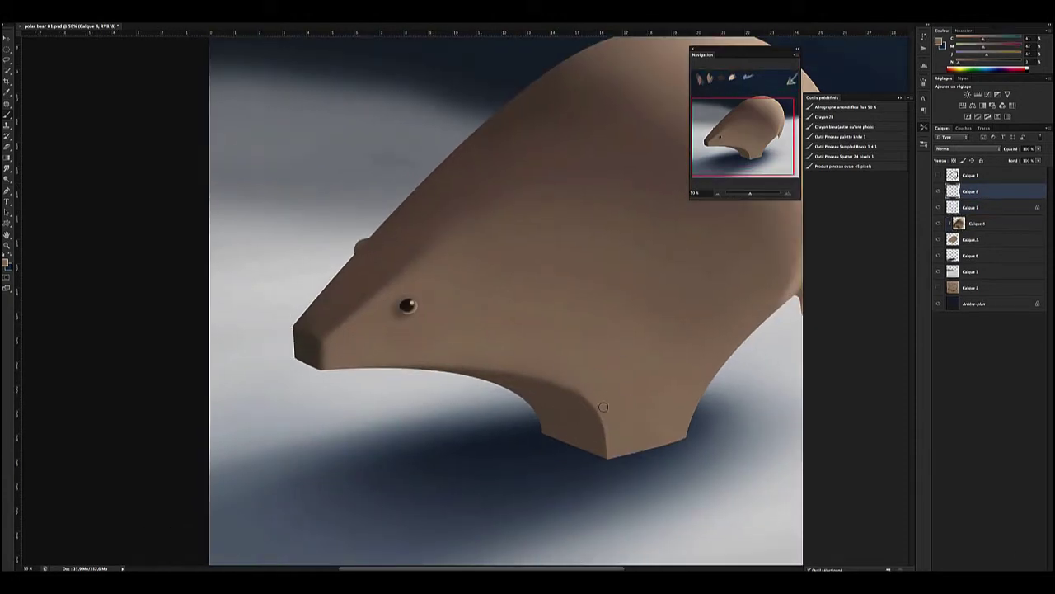
pyautogui.keyDown('alt'); pyautogui.click(293, 338); pyautogui.keyUp('alt')
pyautogui.moveTo(972, 191); pyautogui.dragTo(976, 208)
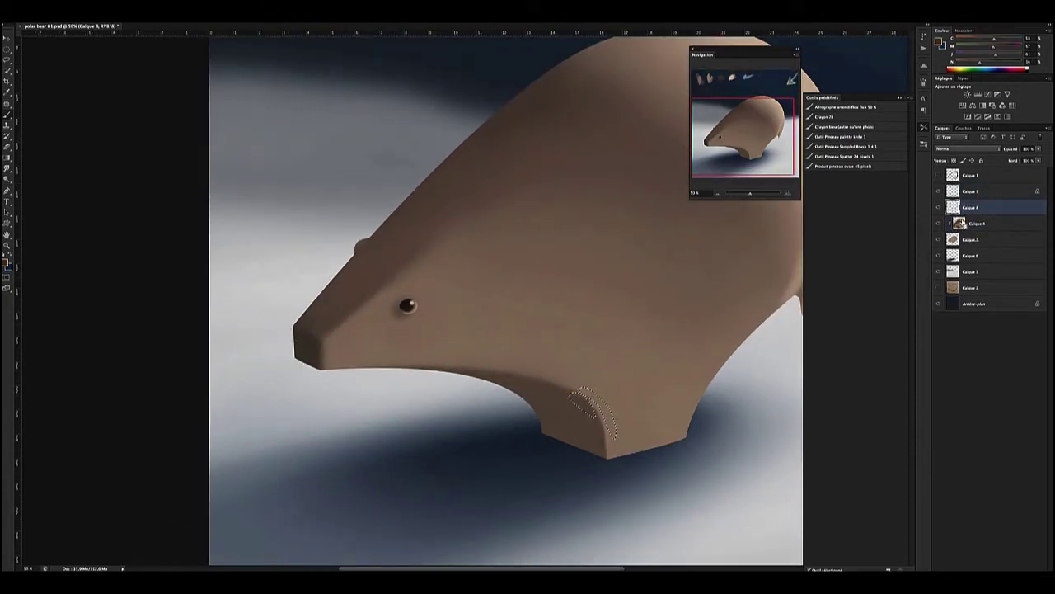
pyautogui.rightClick(977, 209)
pyautogui.hotkey('ctrl', 'shift', 'alt', 'n')
pyautogui.keyDown('ctrl'); pyautogui.click(370, 345); pyautogui.keyUp('ctrl')
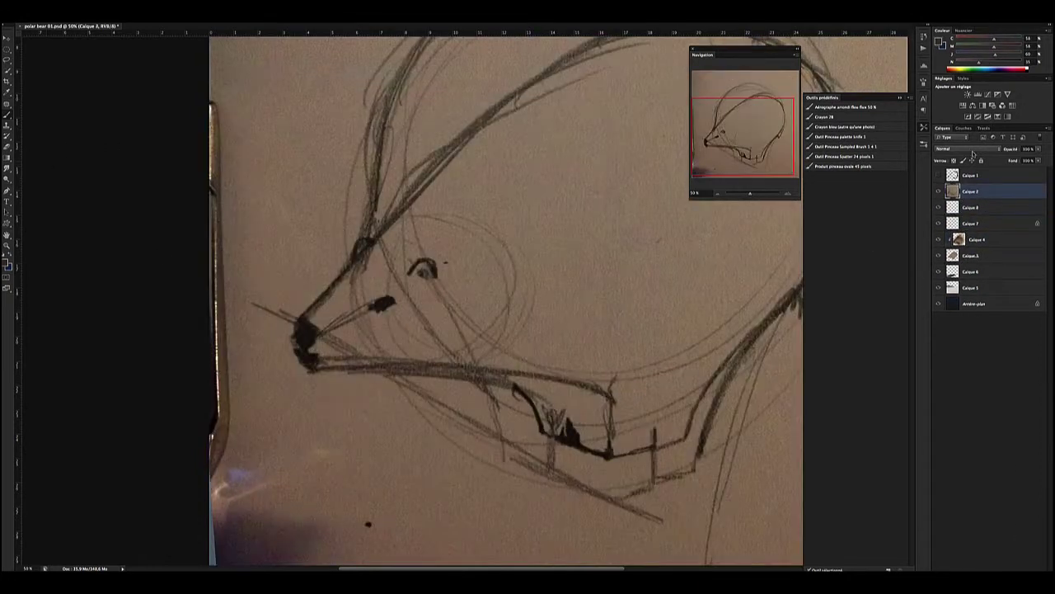
pyautogui.moveTo(1038, 149); pyautogui.dragTo(1032, 154)
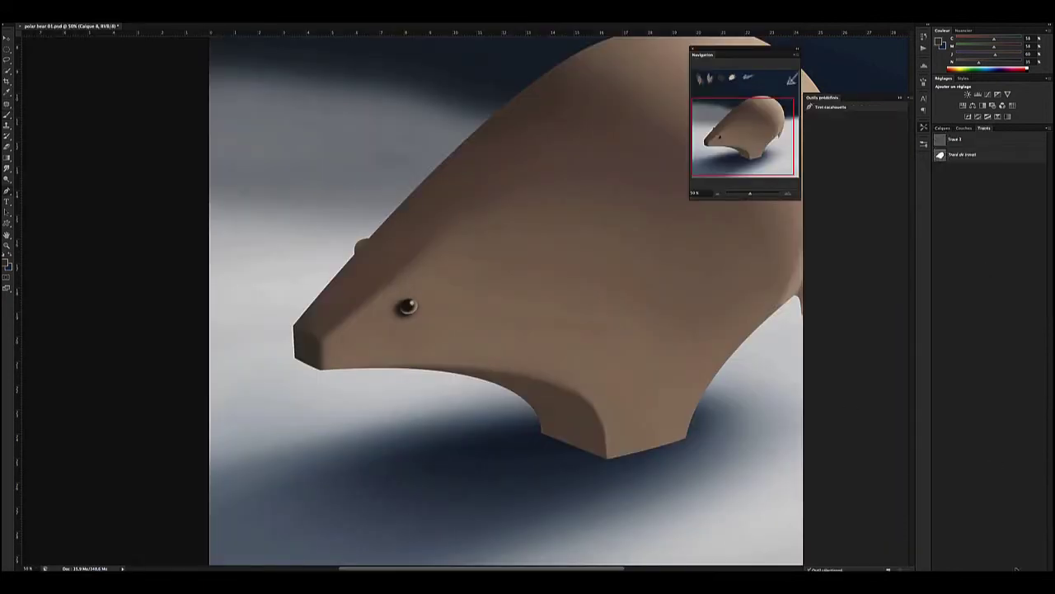
# Draw a black nose at the tip of the bear's snout on a layer named nez.
pyautogui.click(299, 337)
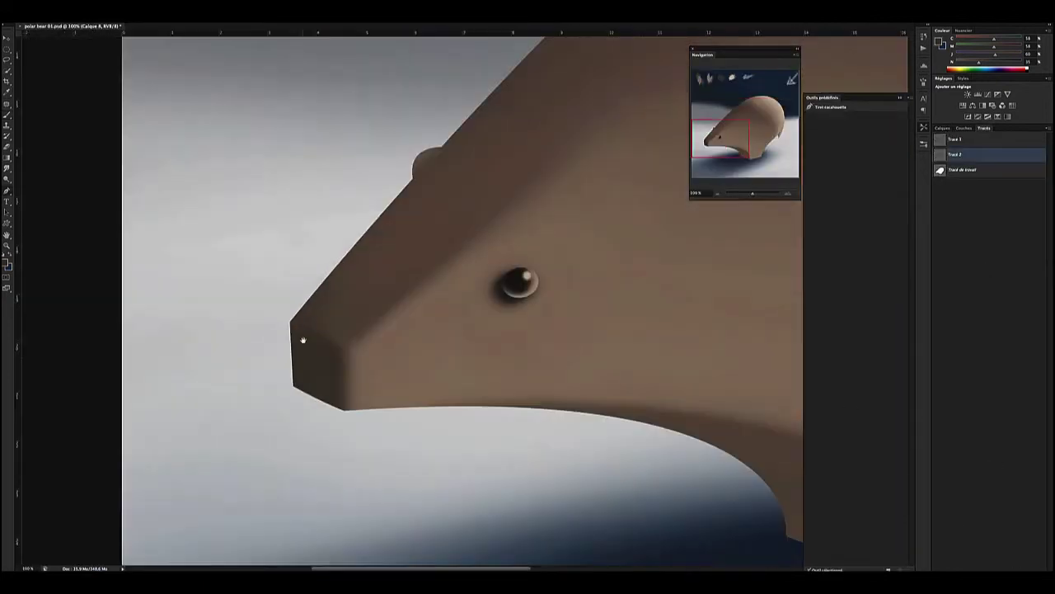
pyautogui.moveTo(323, 323); pyautogui.dragTo(323, 333)
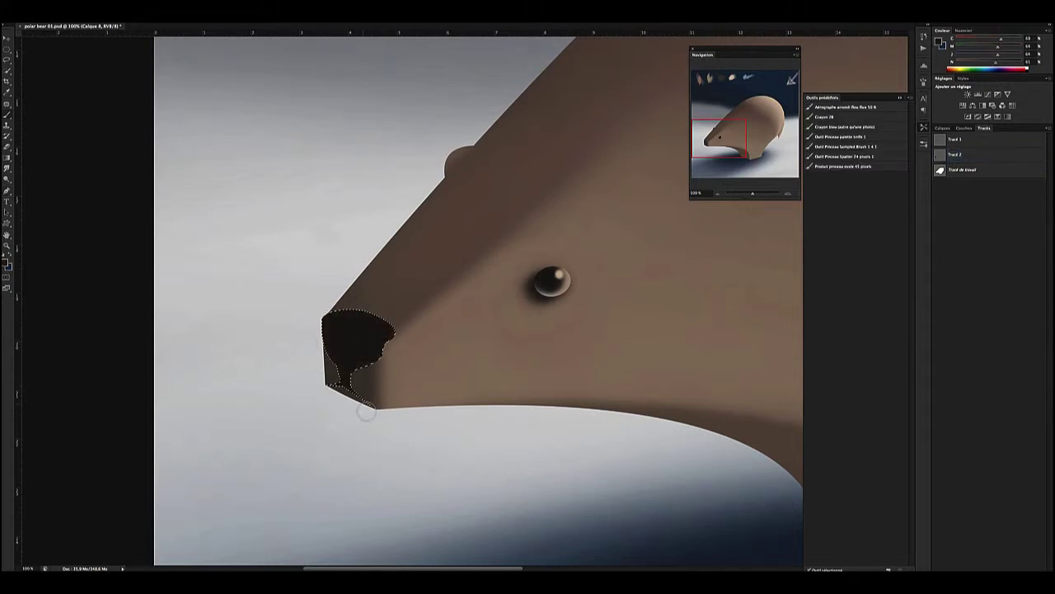
pyautogui.write('nez')
pyautogui.press('Return')
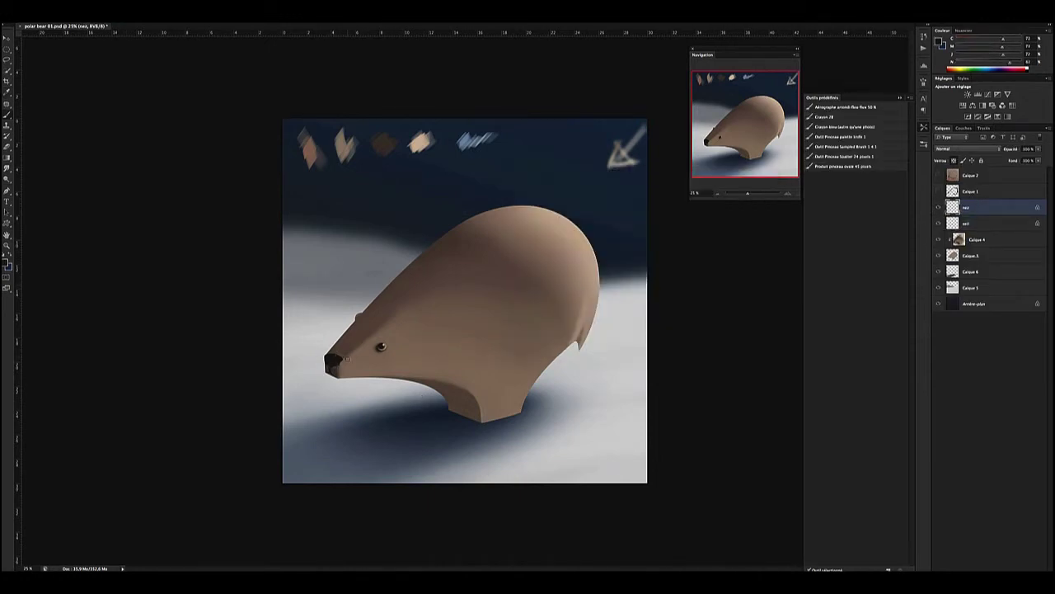
# Check the oeil and Calque 4 layers, rotating the canvas view and then resetting it upright.
pyautogui.hotkey('ctrl', '+')
pyautogui.hotkey('ctrl', '+')
pyautogui.scroll(-2, 267, 413)
pyautogui.hotkey('alt', '[')
pyautogui.scroll(3, 344, 375)
pyautogui.scroll(-3, 341, 398)
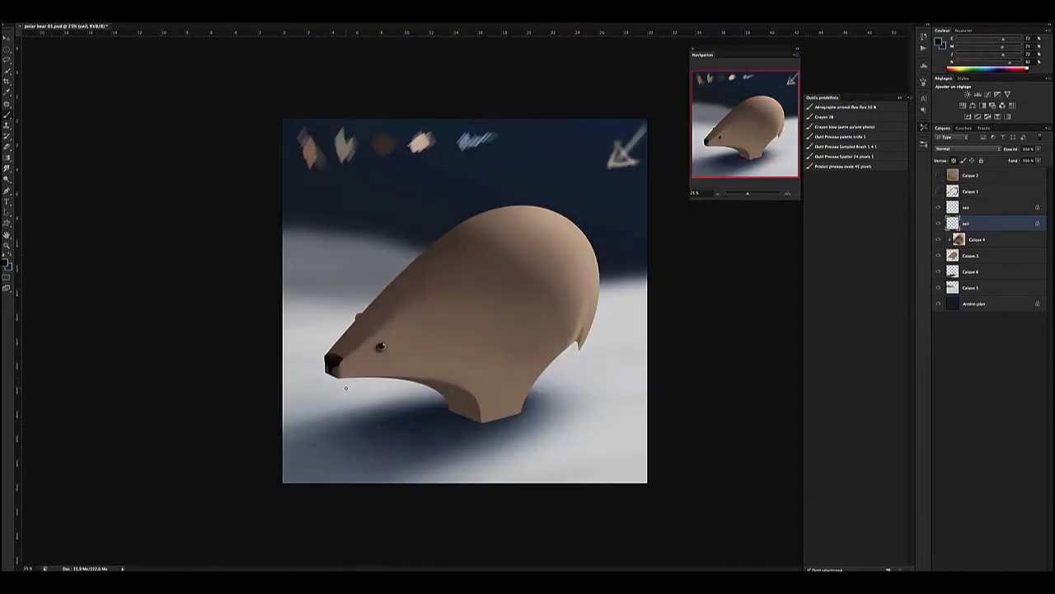
pyautogui.hotkey('alt', '[')
pyautogui.scroll(2, 461, 384)
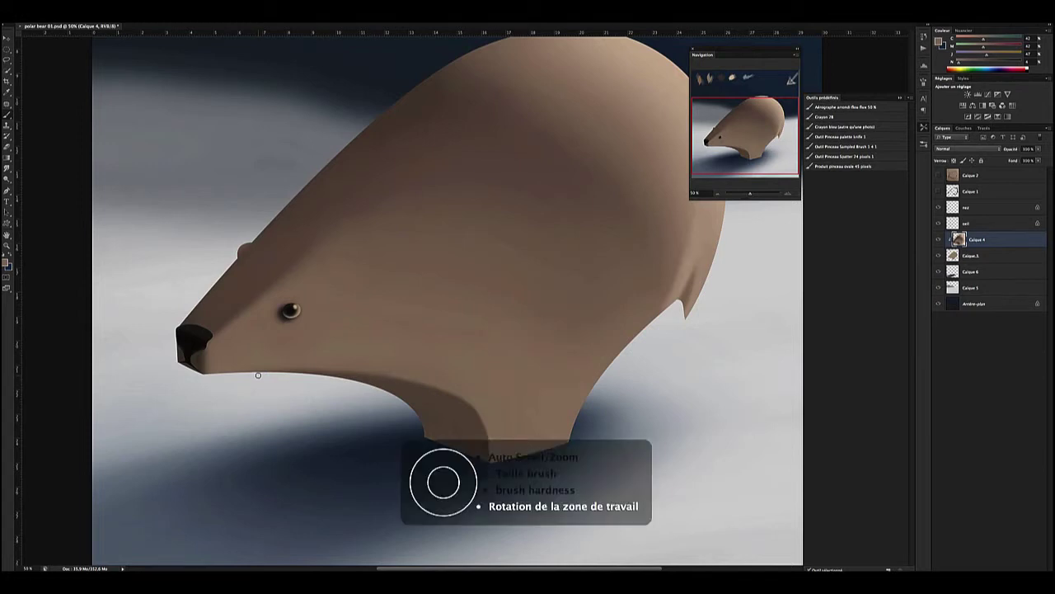
pyautogui.moveTo(342, 384); pyautogui.dragTo(532, 245)
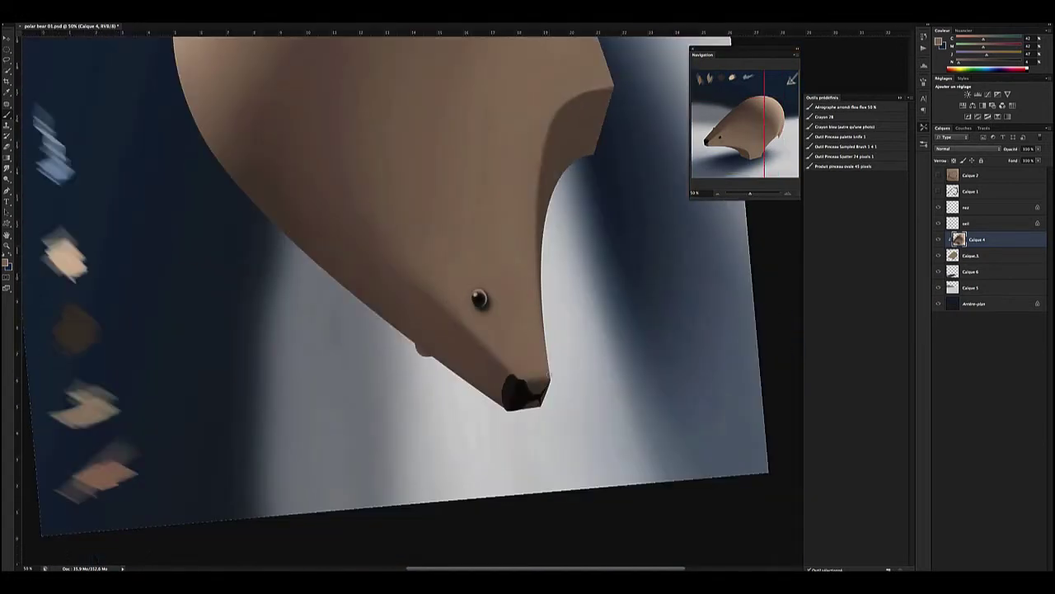
pyautogui.press('Escape')
# Save polar bear 01.psd and frame the whole painting in the window.
pyautogui.hotkey('ctrl', 's')
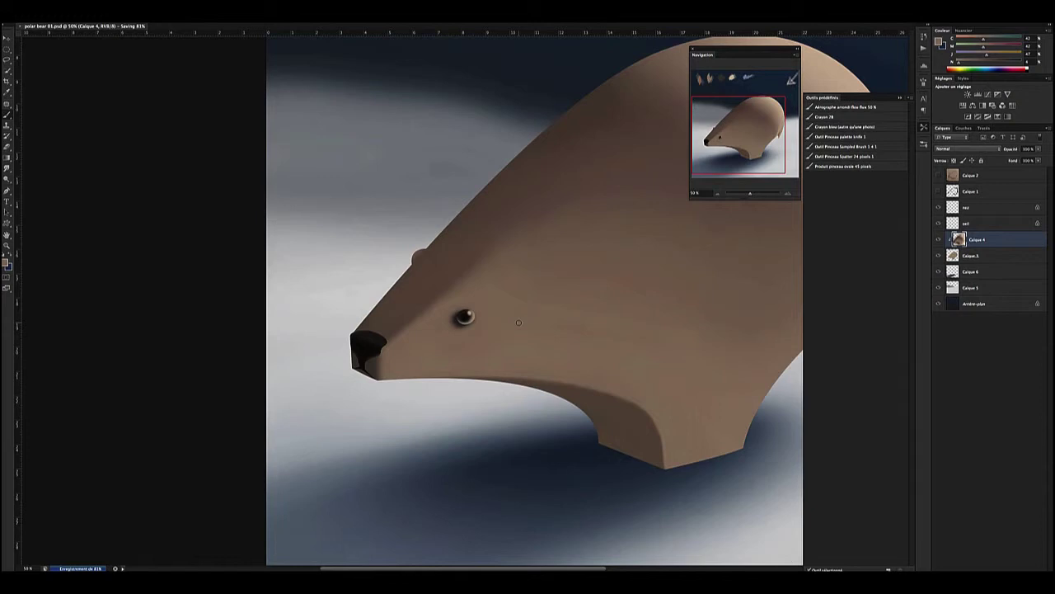
pyautogui.hotkey('ctrl', '-')
pyautogui.hotkey('ctrl', '-')
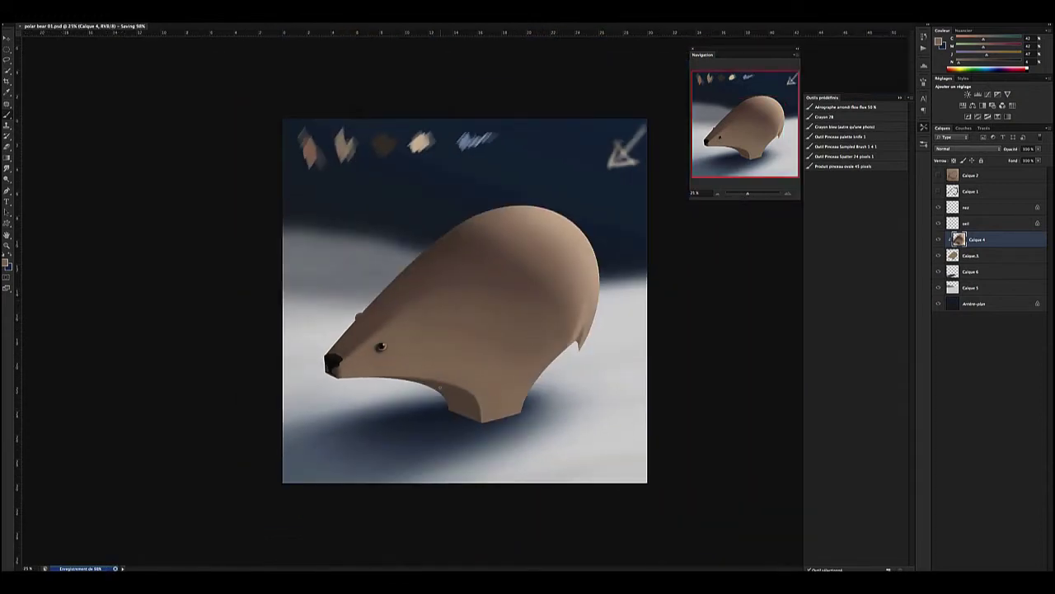
pyautogui.hotkey('ctrl', '+')
# Sample several browns from the bear's lower body and leg.
pyautogui.keyDown('alt'); pyautogui.click(520, 432); pyautogui.keyUp('alt')
pyautogui.keyDown('alt'); pyautogui.click(513, 450); pyautogui.keyUp('alt')
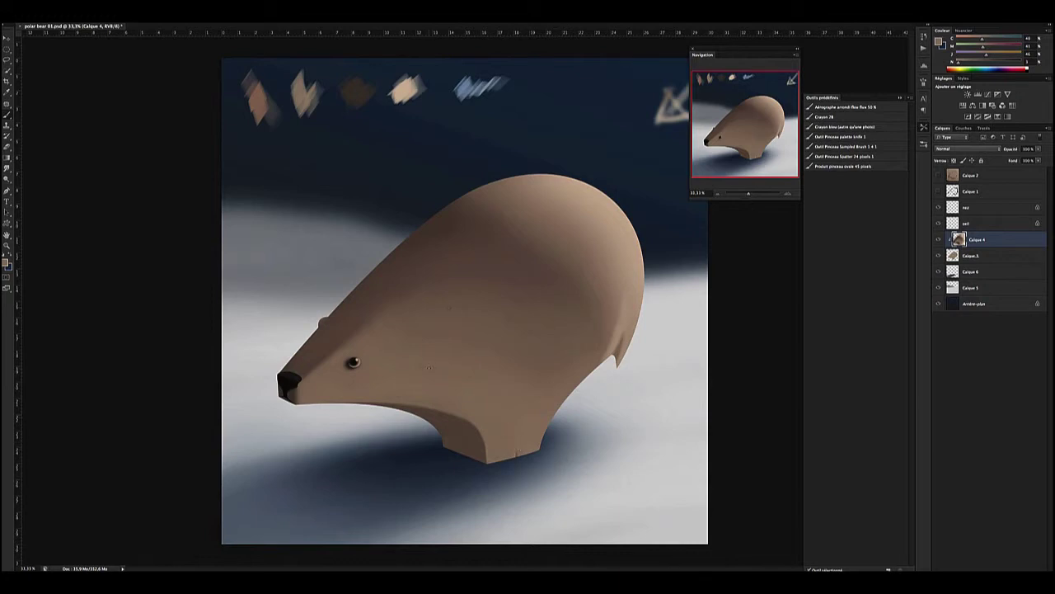
pyautogui.keyDown('alt'); pyautogui.click(467, 430); pyautogui.keyUp('alt')
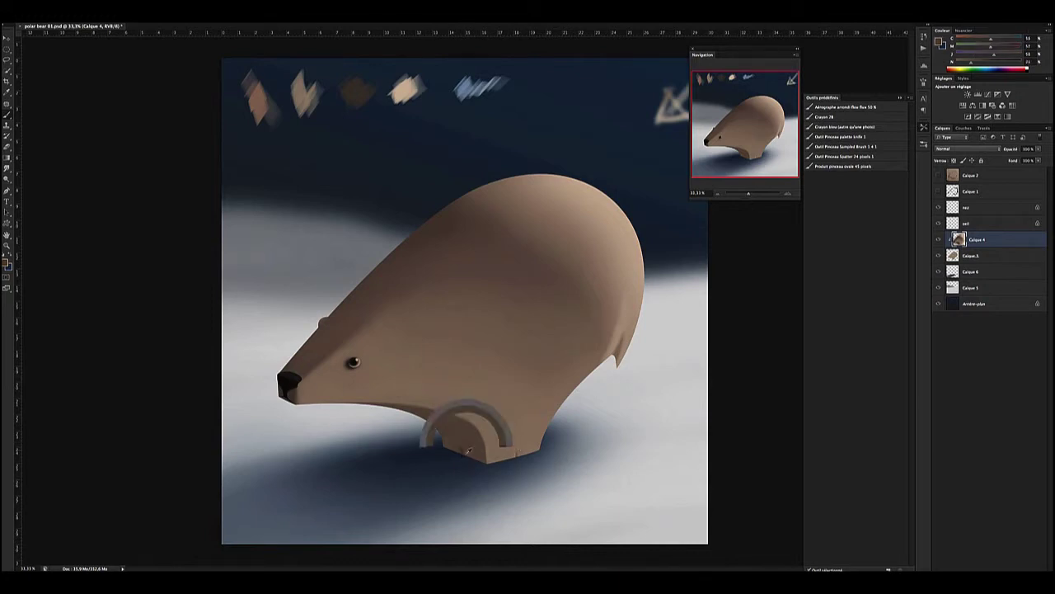
pyautogui.keyDown('alt'); pyautogui.click(437, 477); pyautogui.keyUp('alt')
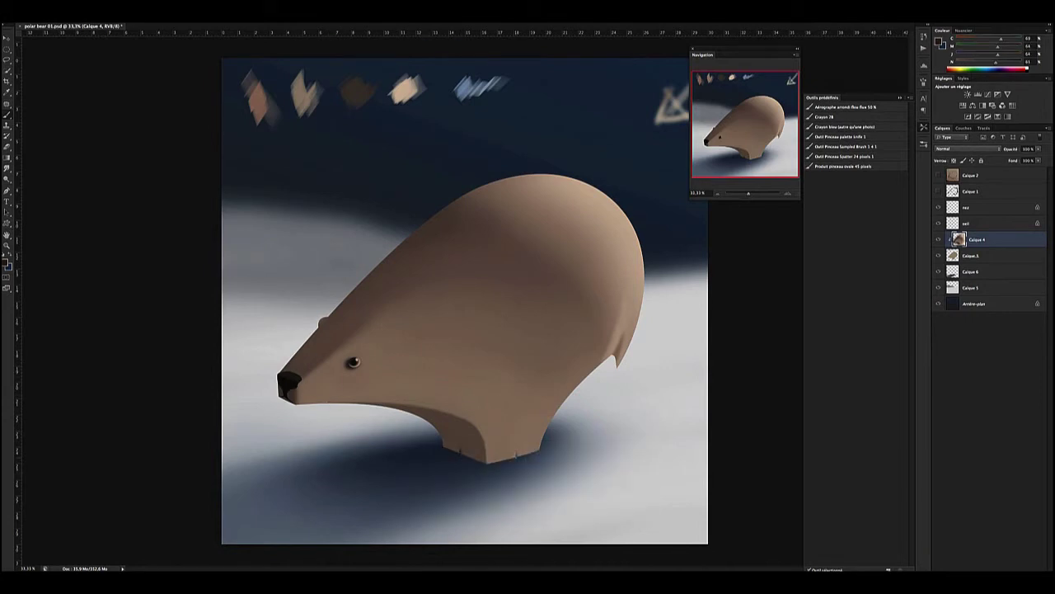
pyautogui.keyDown('alt'); pyautogui.click(459, 456); pyautogui.keyUp('alt')
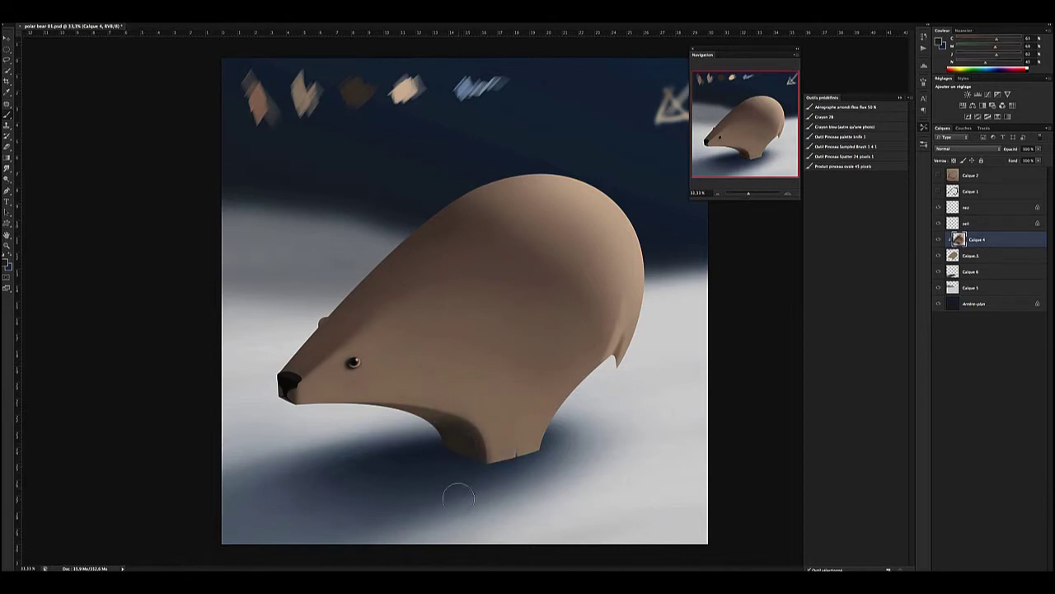
pyautogui.keyDown('alt'); pyautogui.click(447, 419); pyautogui.keyUp('alt')
pyautogui.keyDown('alt'); pyautogui.click(470, 464); pyautogui.keyUp('alt')
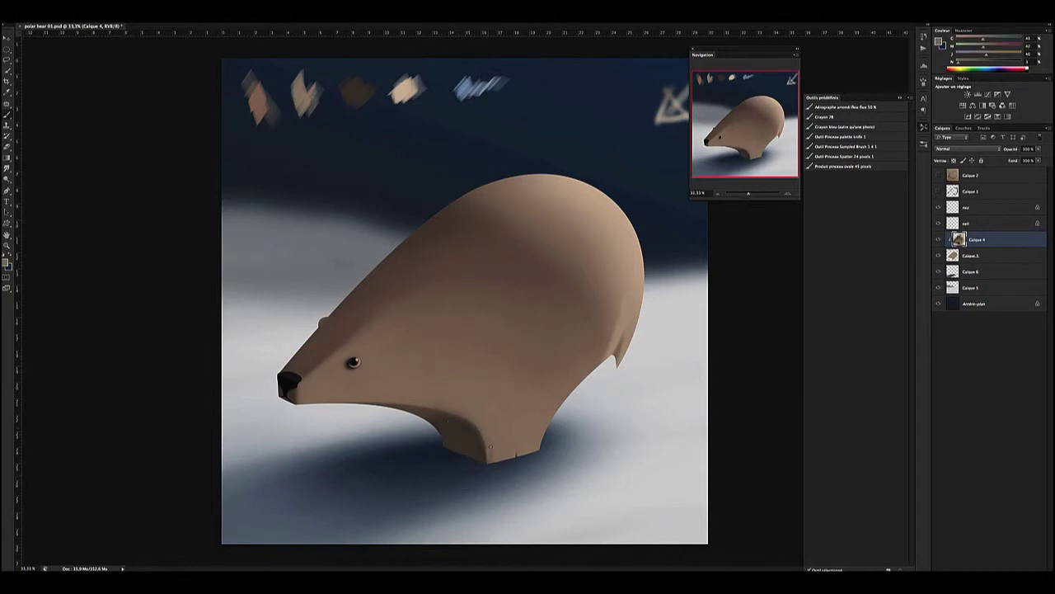
pyautogui.keyDown('alt'); pyautogui.click(422, 413); pyautogui.keyUp('alt')
pyautogui.keyDown('alt'); pyautogui.click(456, 425); pyautogui.keyUp('alt')
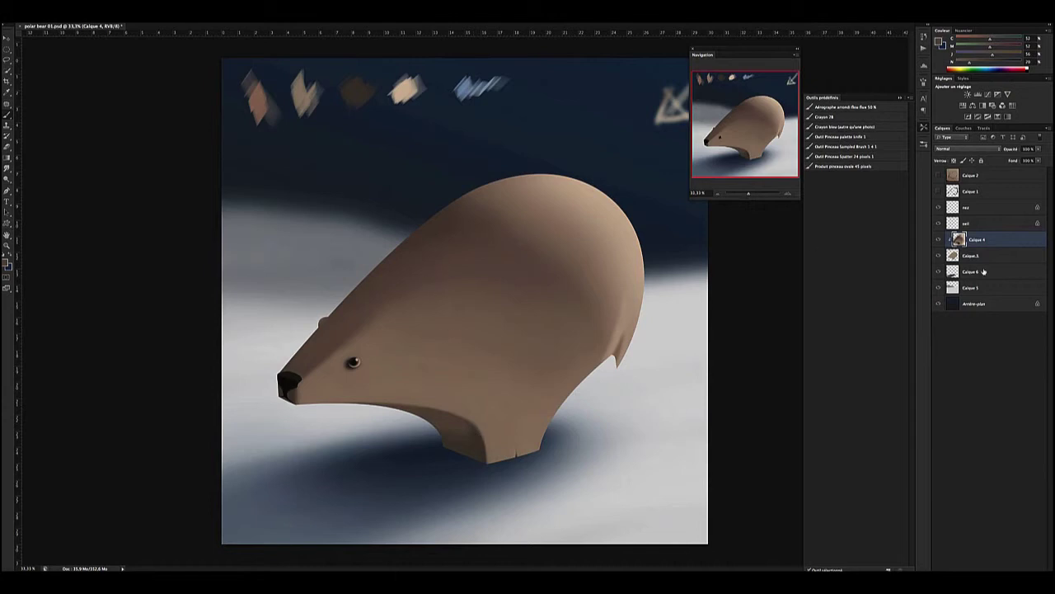
# Add new empty layer Calque 7 above nez and choose a new painting colour.
pyautogui.click(972, 207)
pyautogui.hotkey('ctrl', '-')
pyautogui.hotkey('ctrl', '-')
pyautogui.hotkey('ctrl', 'shift', 'alt', 'n')
pyautogui.click(7, 262)
pyautogui.click(728, 186)
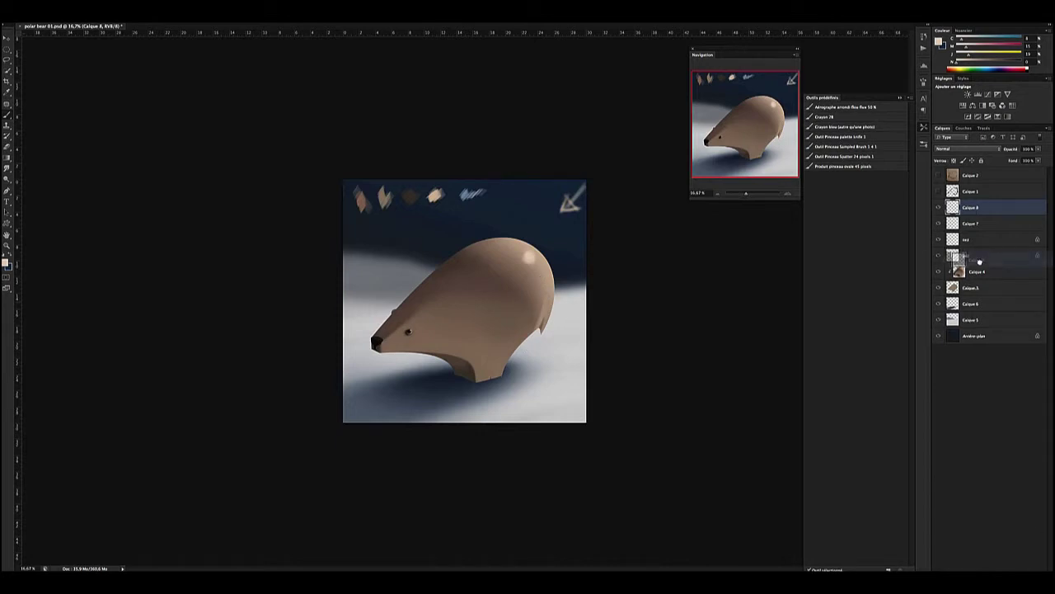
# Brush highlights on an Incrustation layer clipped to Calque 4 at 48% opacity.
pyautogui.click(973, 256)
pyautogui.hotkey('ctrl', 'shift', 'alt', 'n')
pyautogui.hotkey('shift', 'alt', 'o')
pyautogui.moveTo(559, 345)
pyautogui.mouseDown()
pyautogui.moveTo(412, 328)
pyautogui.moveTo(514, 383)
pyautogui.mouseUp()
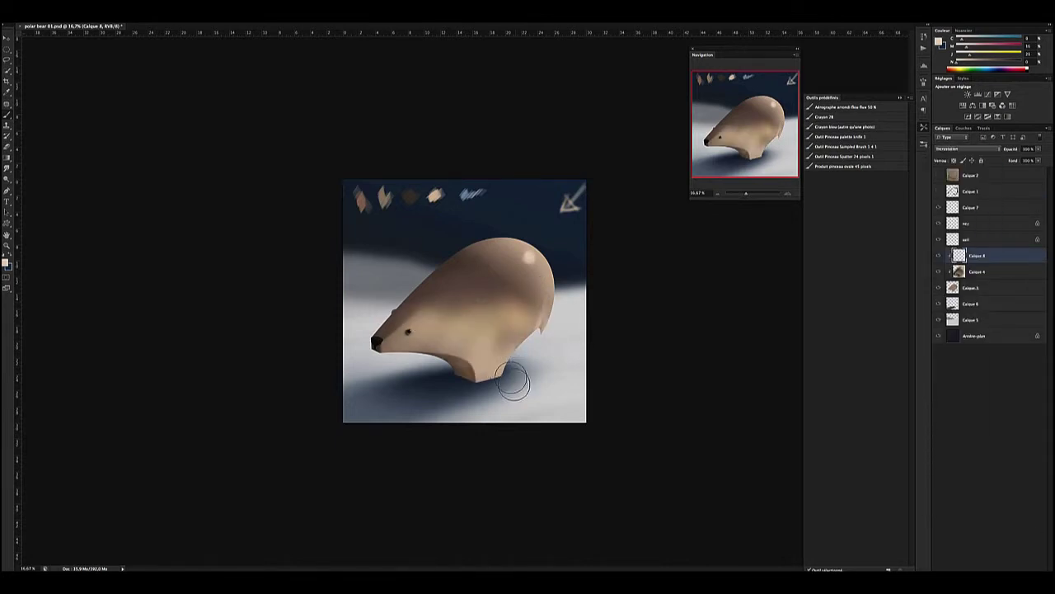
pyautogui.press('4')
pyautogui.press('8')
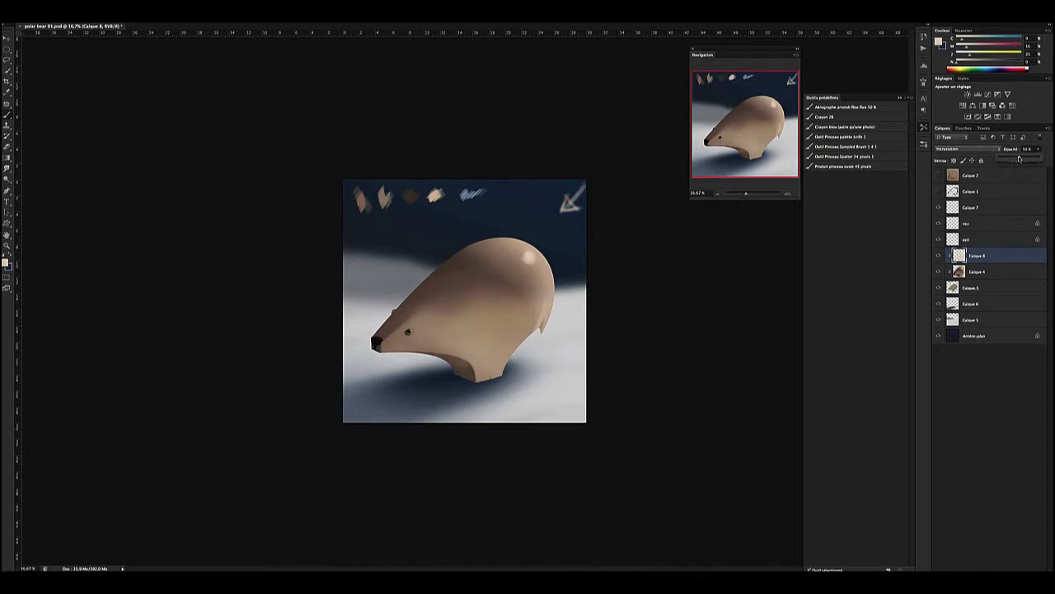
# Sample browns from the bear and rough in legs on a new layer below the body.
pyautogui.click(981, 271)
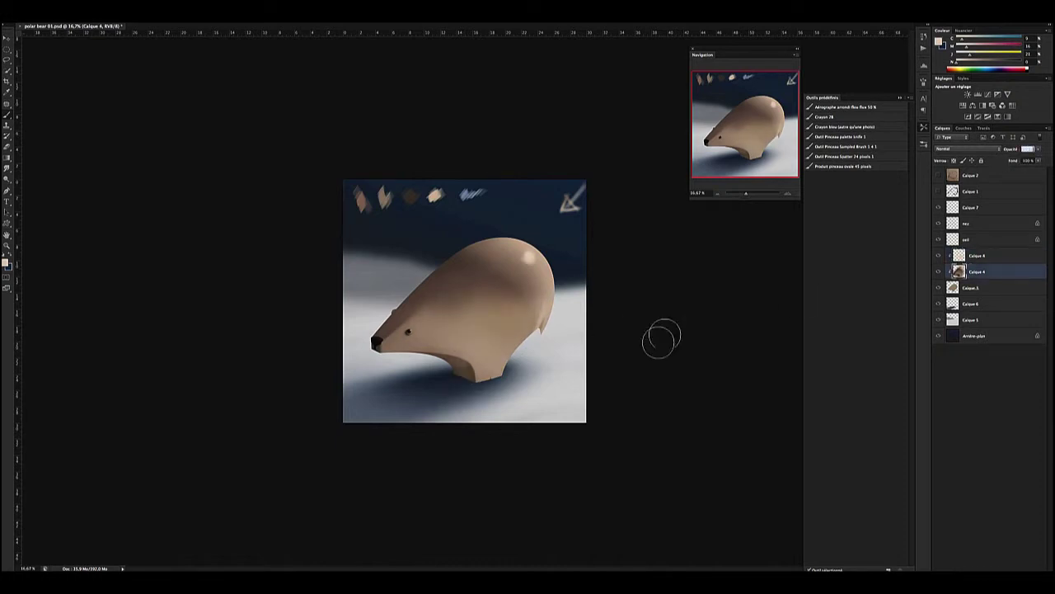
pyautogui.click(923, 144)
pyautogui.keyDown('alt'); pyautogui.click(485, 362); pyautogui.keyUp('alt')
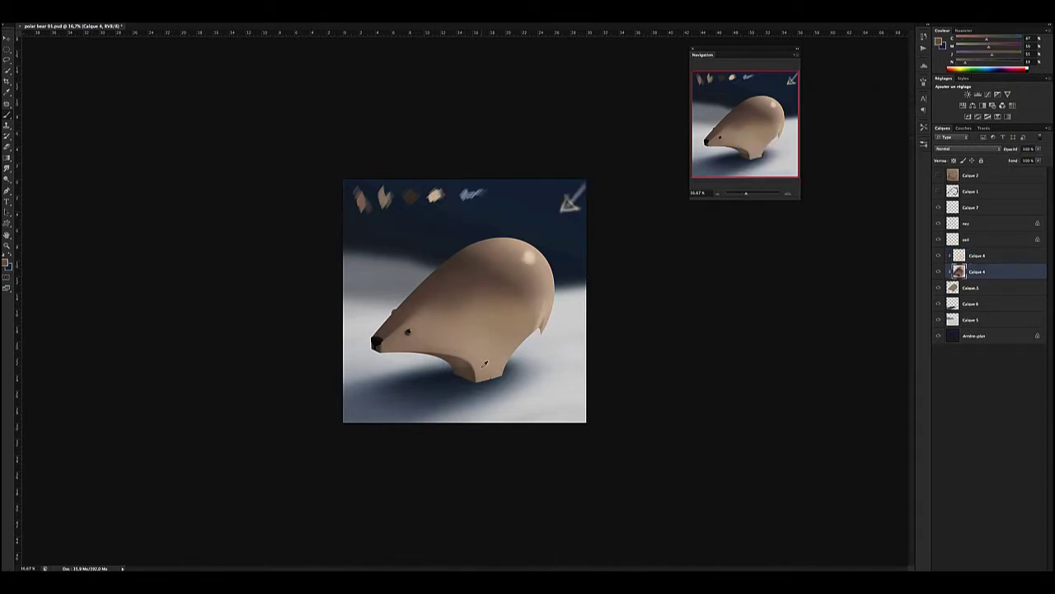
pyautogui.keyDown('alt'); pyautogui.click(463, 362); pyautogui.keyUp('alt')
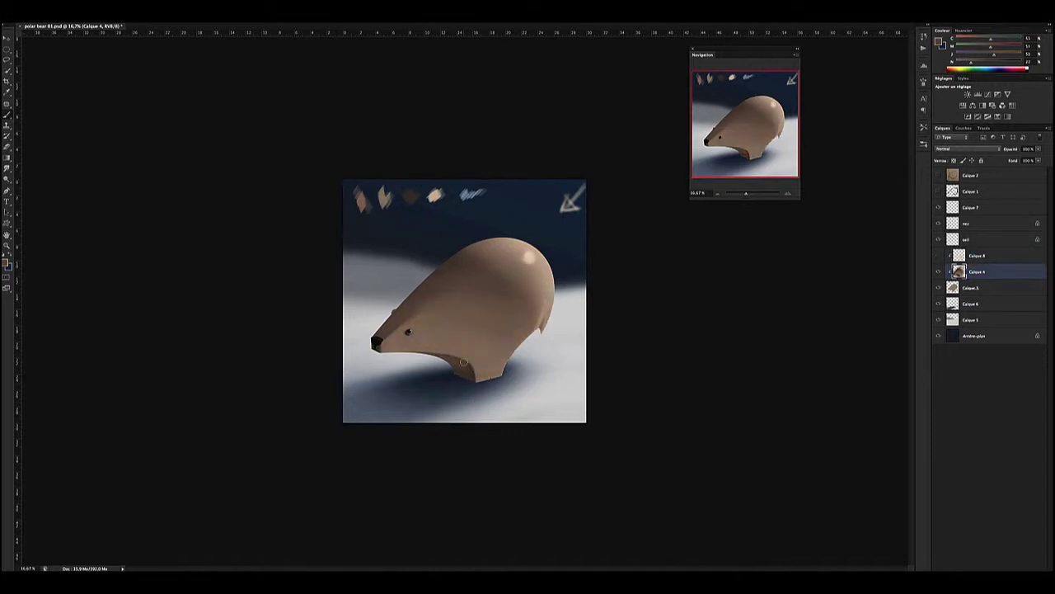
pyautogui.hotkey('ctrl', 'shift', 'alt', 'n')
pyautogui.moveTo(479, 382)
pyautogui.mouseDown()
pyautogui.moveTo(479, 400)
pyautogui.moveTo(495, 394)
pyautogui.moveTo(493, 408)
pyautogui.moveTo(442, 386)
pyautogui.moveTo(481, 412)
pyautogui.mouseUp()
# Add faint leg strokes, then duplicate shadow layer Calque 6 and skew the copy under the bear.
pyautogui.keyDown('alt'); pyautogui.click(460, 381); pyautogui.keyUp('alt')
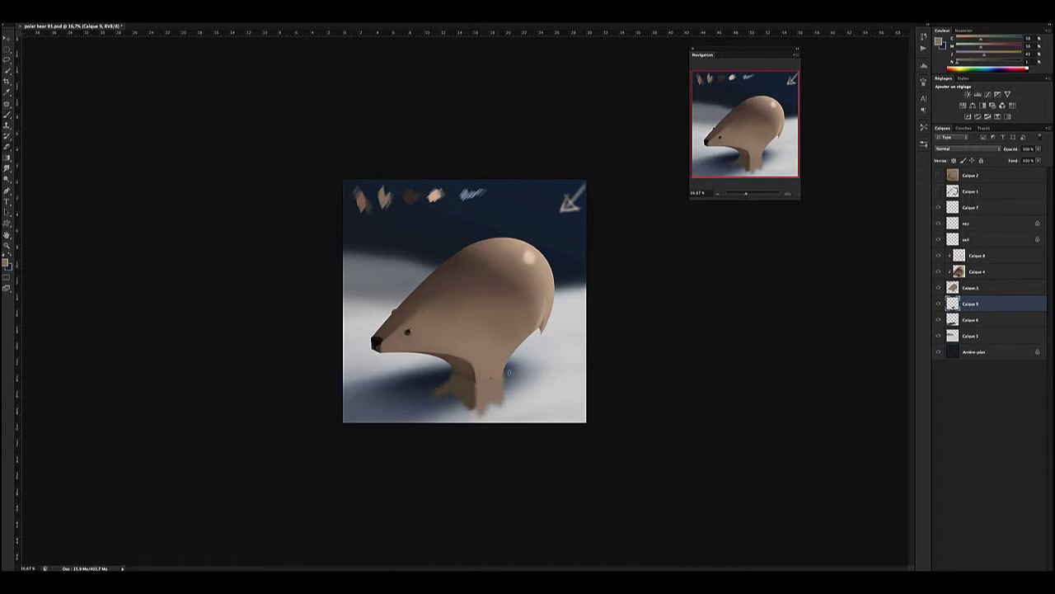
pyautogui.press('0')
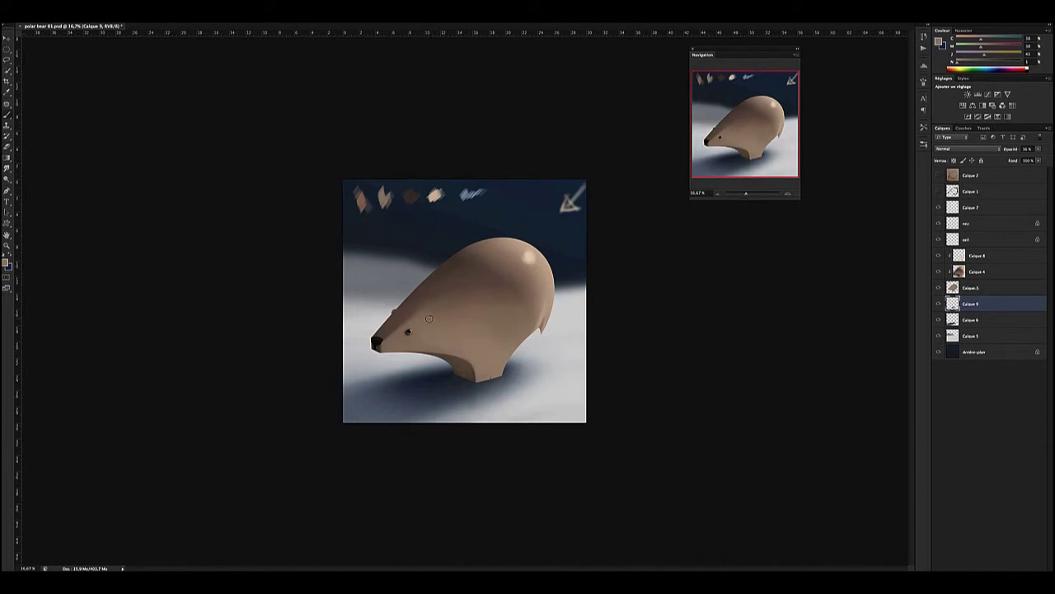
pyautogui.click(973, 320)
pyautogui.hotkey('ctrl', 'j')
pyautogui.hotkey('ctrl', 't')
pyautogui.moveTo(409, 393); pyautogui.dragTo(476, 408)
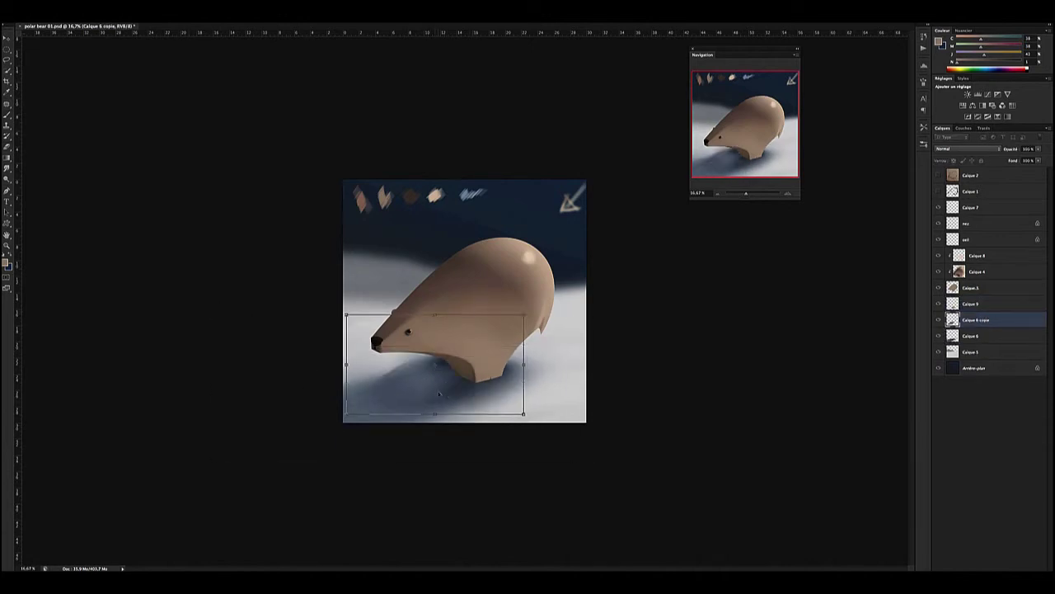
pyautogui.press('Return')
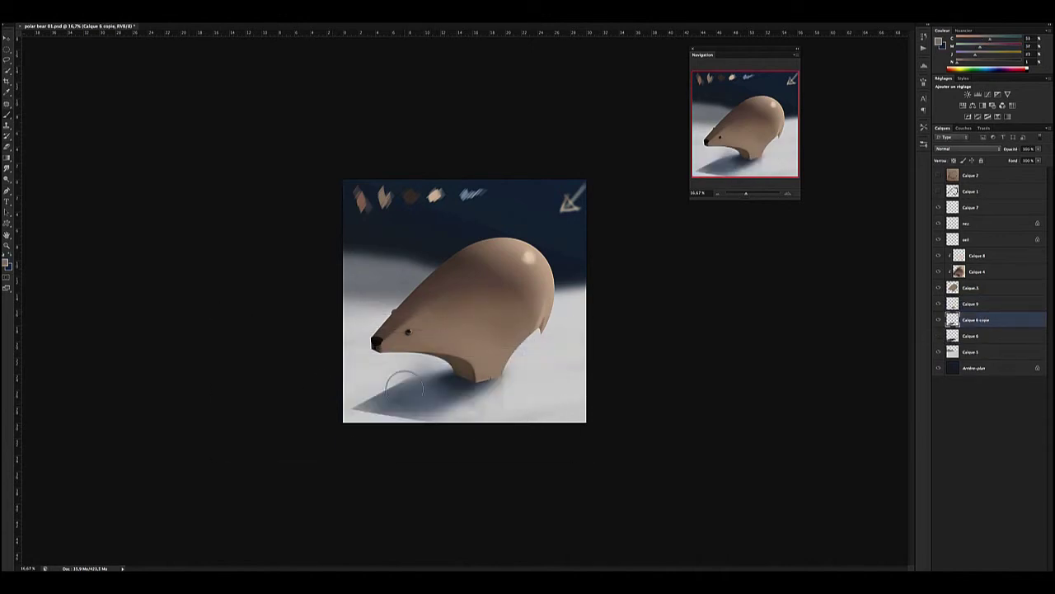
pyautogui.moveTo(408, 379); pyautogui.dragTo(351, 392)
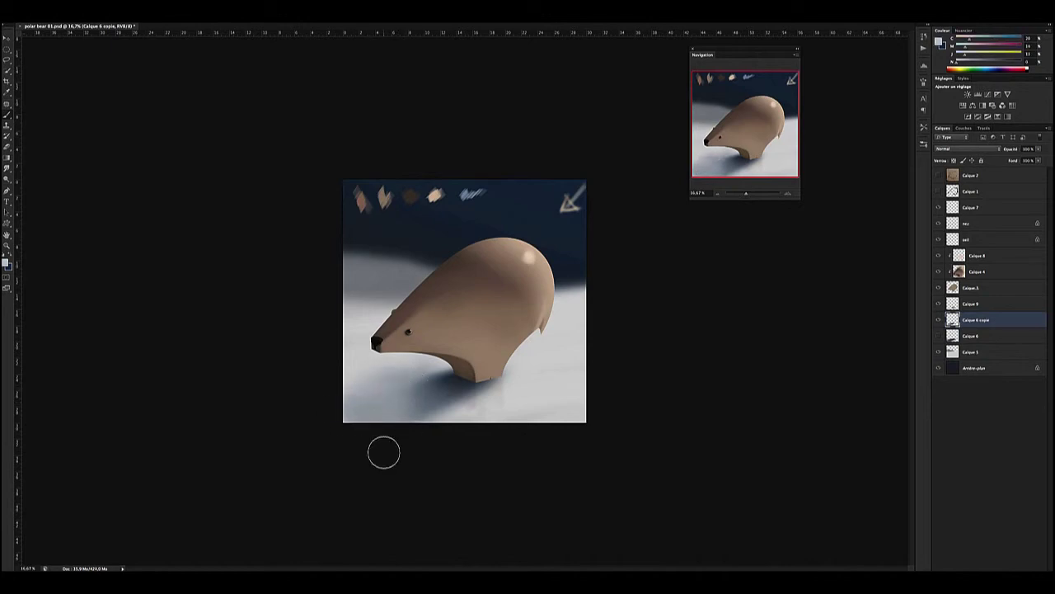
# Repaint the snow on Calque 5 with light strokes and grey shadow along the left slope.
pyautogui.keyDown('alt'); pyautogui.click(495, 377); pyautogui.keyUp('alt')
pyautogui.keyDown('alt'); pyautogui.click(504, 390); pyautogui.keyUp('alt')
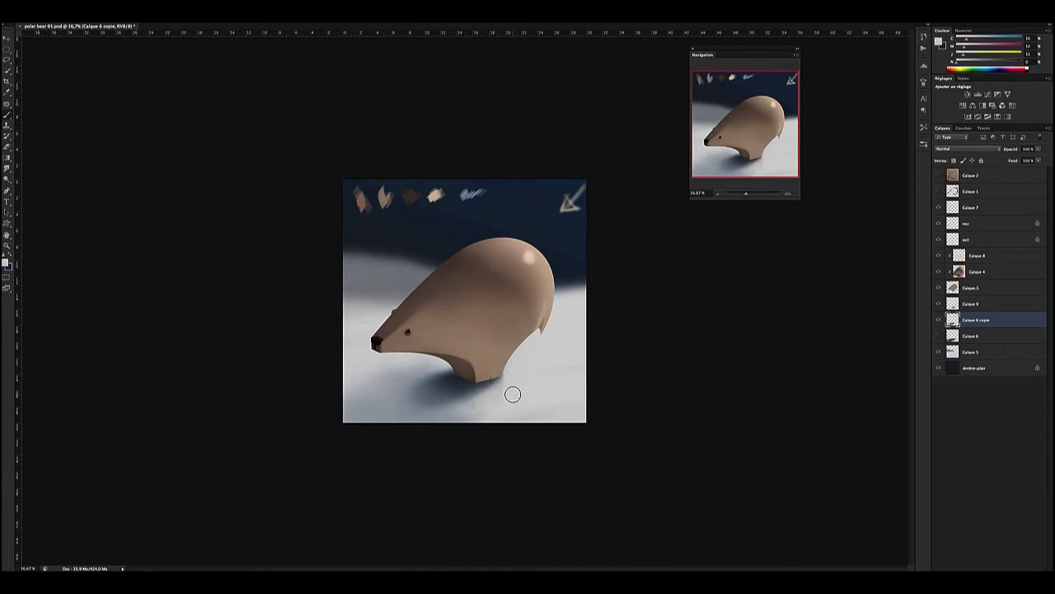
pyautogui.hotkey('alt', '[')
pyautogui.hotkey('alt', '[')
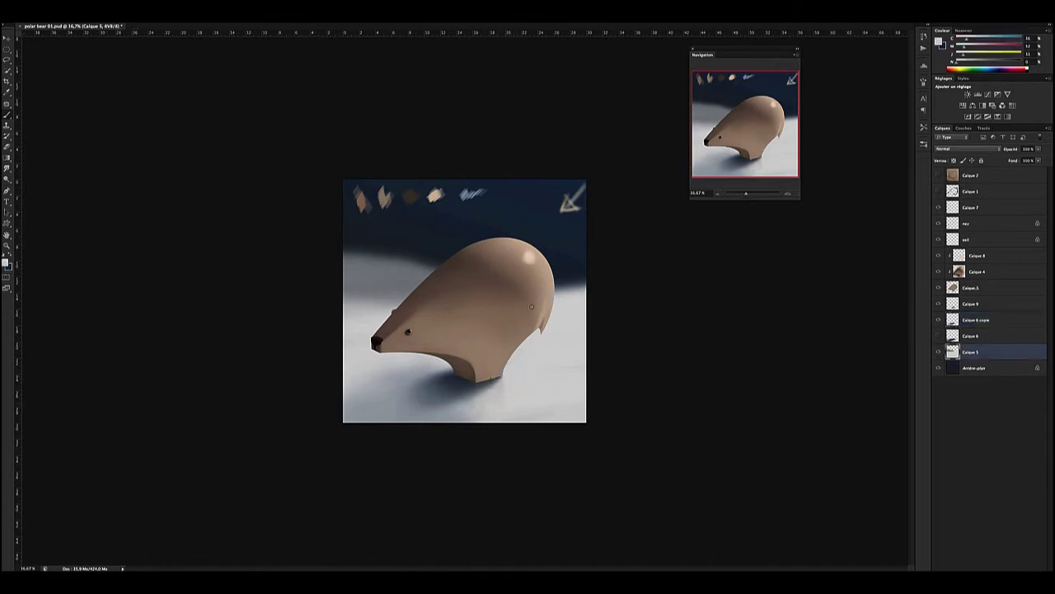
pyautogui.moveTo(581, 297); pyautogui.dragTo(551, 255)
pyautogui.moveTo(346, 290); pyautogui.dragTo(416, 291)
pyautogui.moveTo(347, 318); pyautogui.dragTo(409, 297)
pyautogui.keyDown('alt'); pyautogui.click(376, 292); pyautogui.keyUp('alt')
pyautogui.moveTo(404, 252)
pyautogui.mouseDown()
pyautogui.moveTo(347, 280)
pyautogui.moveTo(437, 255)
pyautogui.mouseUp()
pyautogui.moveTo(347, 288)
pyautogui.mouseDown()
pyautogui.moveTo(425, 268)
pyautogui.moveTo(312, 339)
pyautogui.mouseUp()
pyautogui.keyDown('alt'); pyautogui.click(390, 300); pyautogui.keyUp('alt')
pyautogui.click(986, 272)
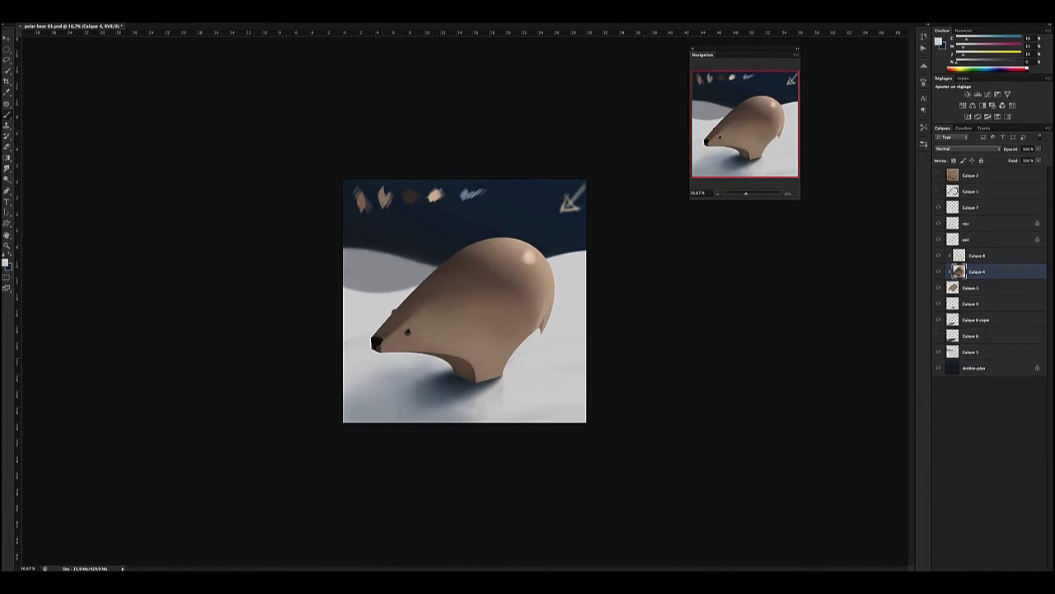
pyautogui.hotkey('ctrl', '+')
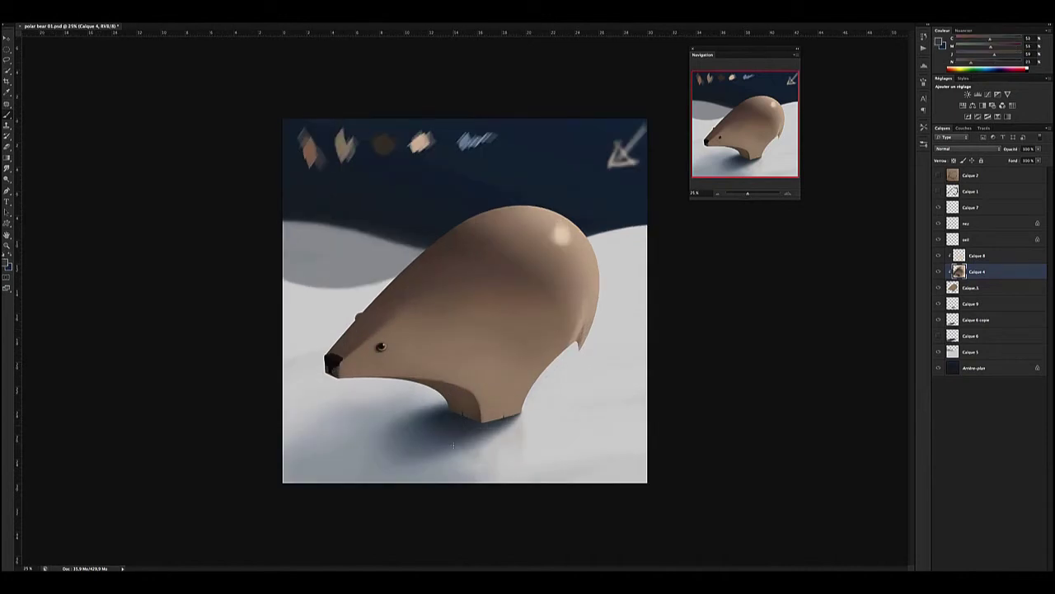
# Brush a darker contact shadow under the bear's feet on the Calque 6 copie layer.
pyautogui.hotkey('ctrl', '+')
pyautogui.scroll(3, 461, 472)
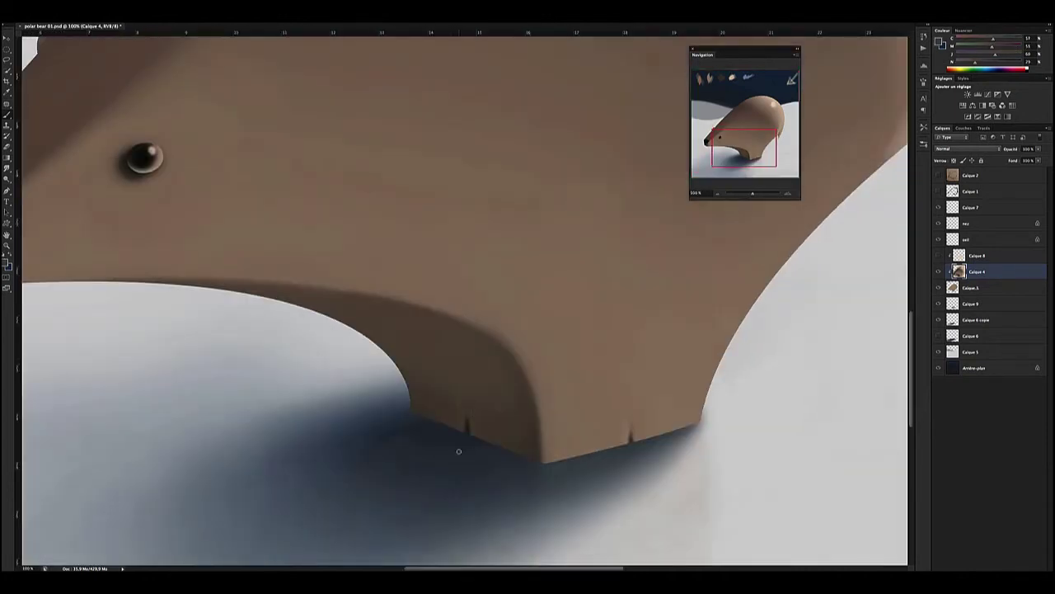
pyautogui.keyDown('ctrl'); pyautogui.click(460, 445); pyautogui.keyUp('ctrl')
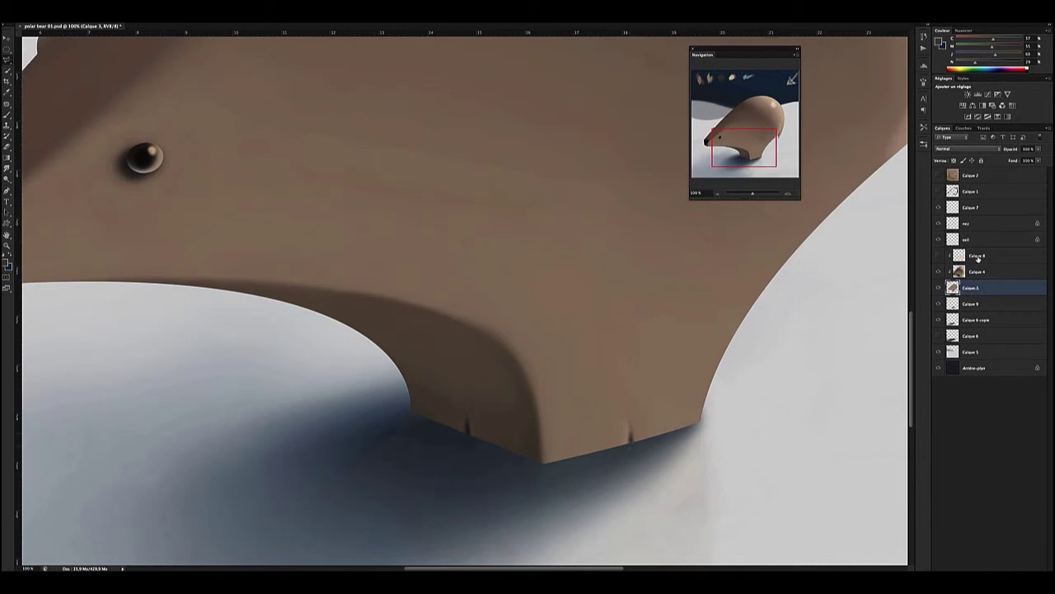
pyautogui.keyDown('ctrl'); pyautogui.click(609, 436); pyautogui.keyUp('ctrl')
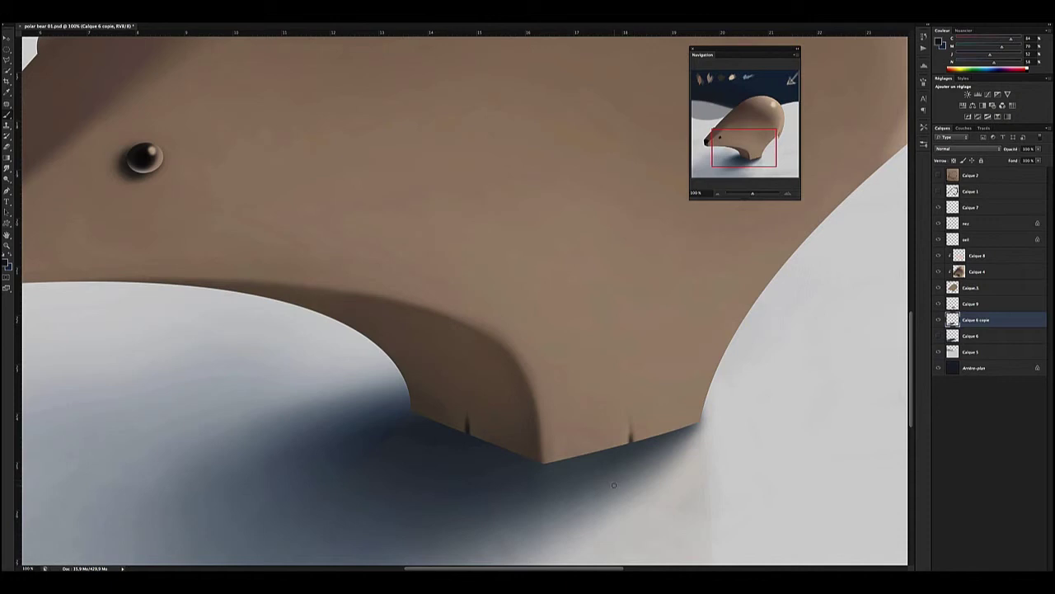
pyautogui.moveTo(653, 443)
pyautogui.mouseDown()
pyautogui.moveTo(593, 452)
pyautogui.moveTo(413, 414)
pyautogui.moveTo(455, 434)
pyautogui.mouseUp()
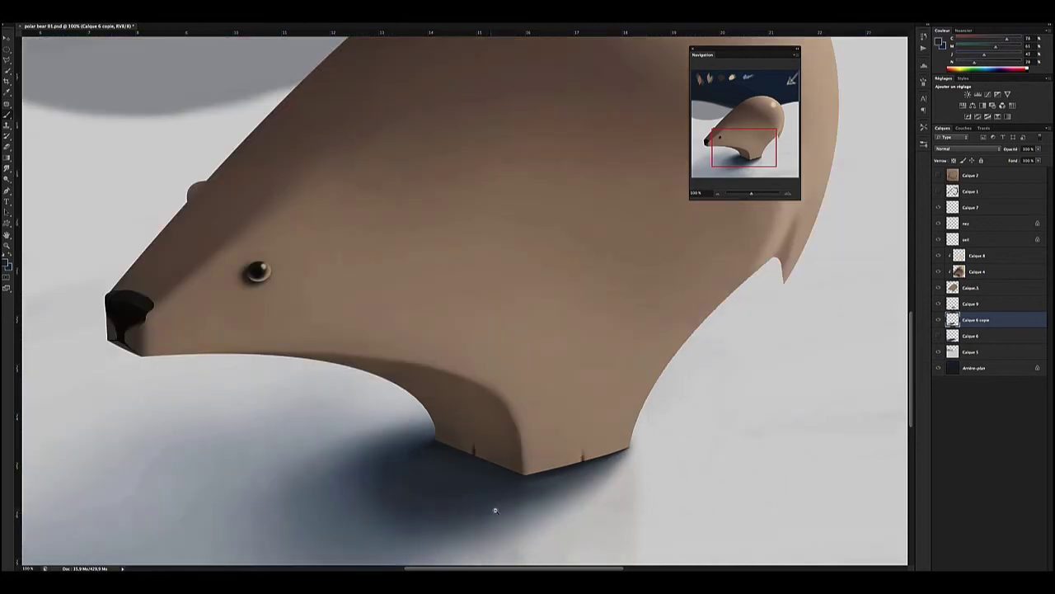
pyautogui.hotkey('ctrl', '-')
pyautogui.hotkey('ctrl', '-')
pyautogui.hotkey('ctrl', '-')
pyautogui.click(986, 273)
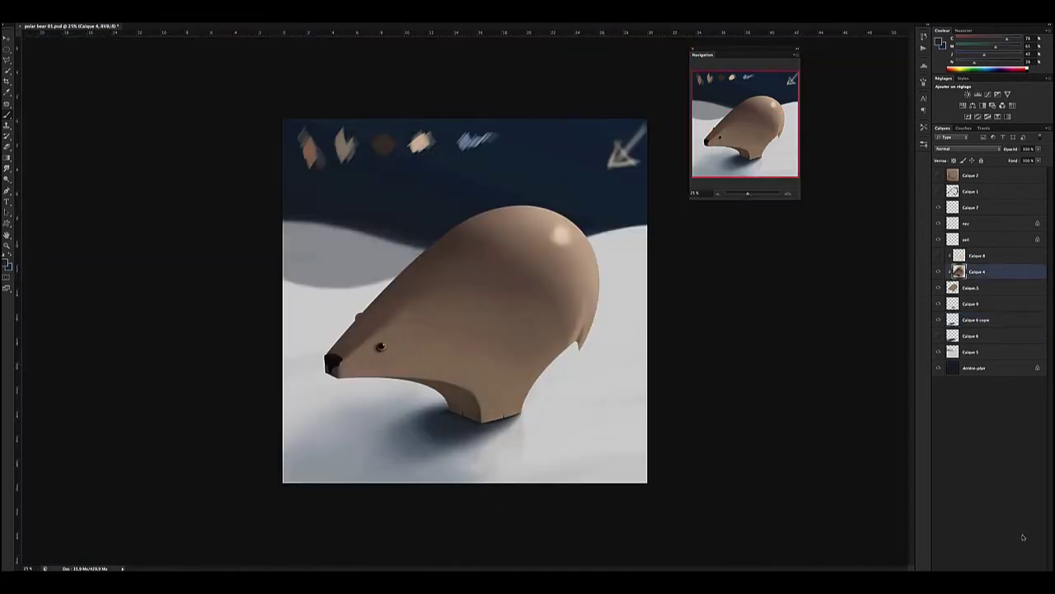
pyautogui.hotkey('ctrl', 'shift', 'alt', 'n')
pyautogui.keyDown('alt'); pyautogui.click(356, 340); pyautogui.keyUp('alt')
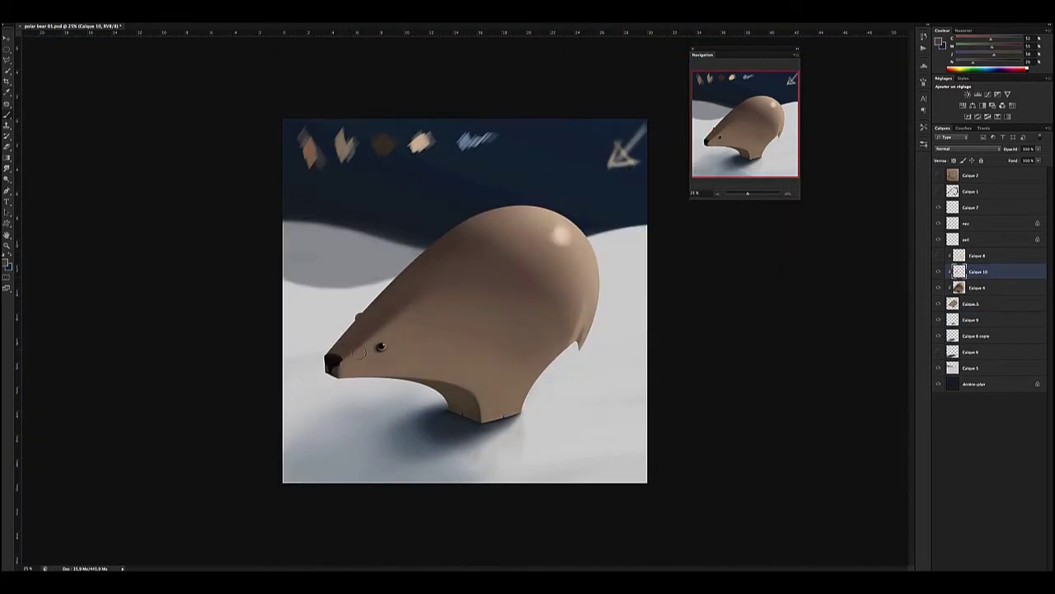
pyautogui.keyDown('alt'); pyautogui.click(338, 352); pyautogui.keyUp('alt')
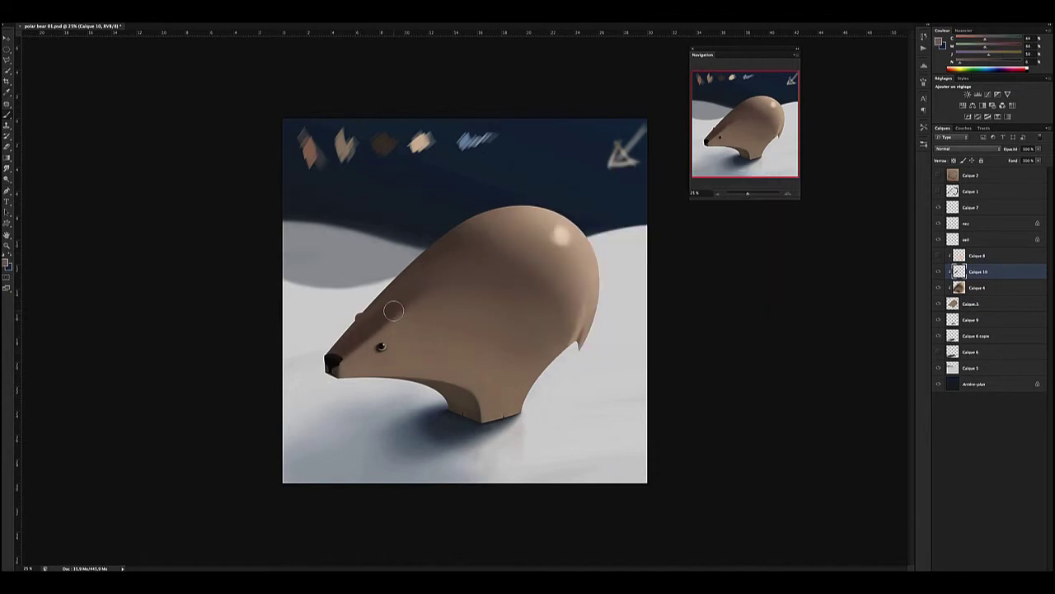
pyautogui.keyDown('alt'); pyautogui.click(488, 224); pyautogui.keyUp('alt')
pyautogui.keyDown('alt'); pyautogui.click(379, 323); pyautogui.keyUp('alt')
pyautogui.keyDown('alt'); pyautogui.click(405, 329); pyautogui.keyUp('alt')
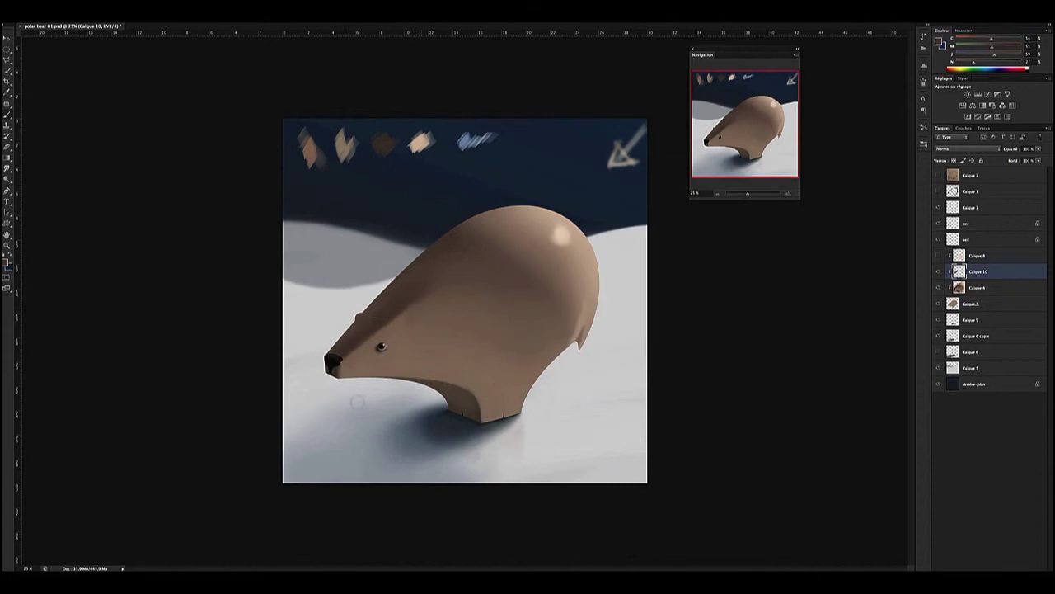
pyautogui.click(966, 222)
pyautogui.keyDown('alt'); pyautogui.click(383, 347); pyautogui.keyUp('alt')
pyautogui.keyDown('alt'); pyautogui.click(334, 358); pyautogui.keyUp('alt')
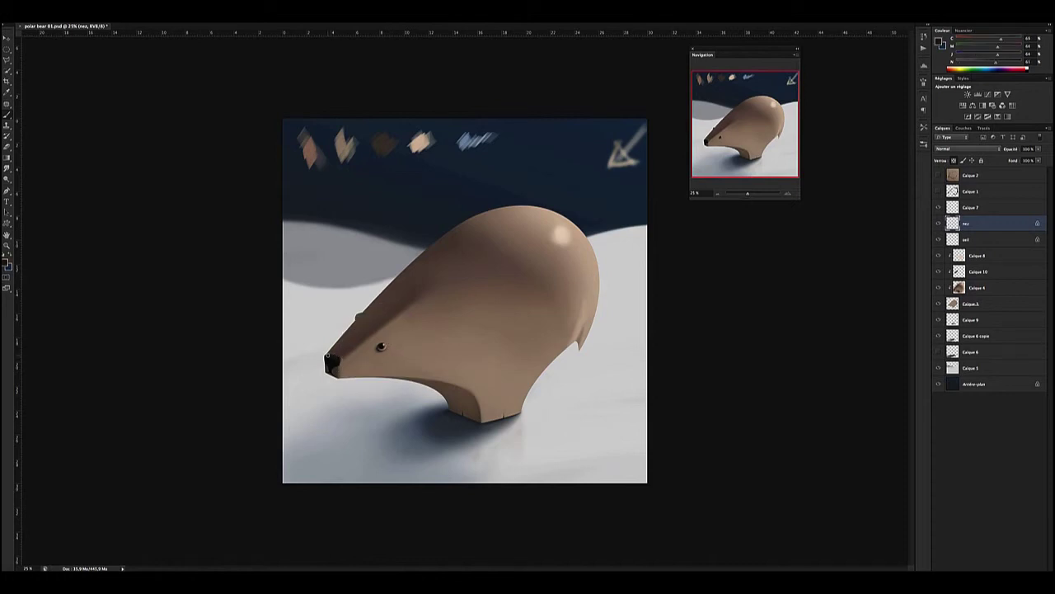
pyautogui.keyDown('ctrl'); pyautogui.click(348, 381); pyautogui.keyUp('ctrl')
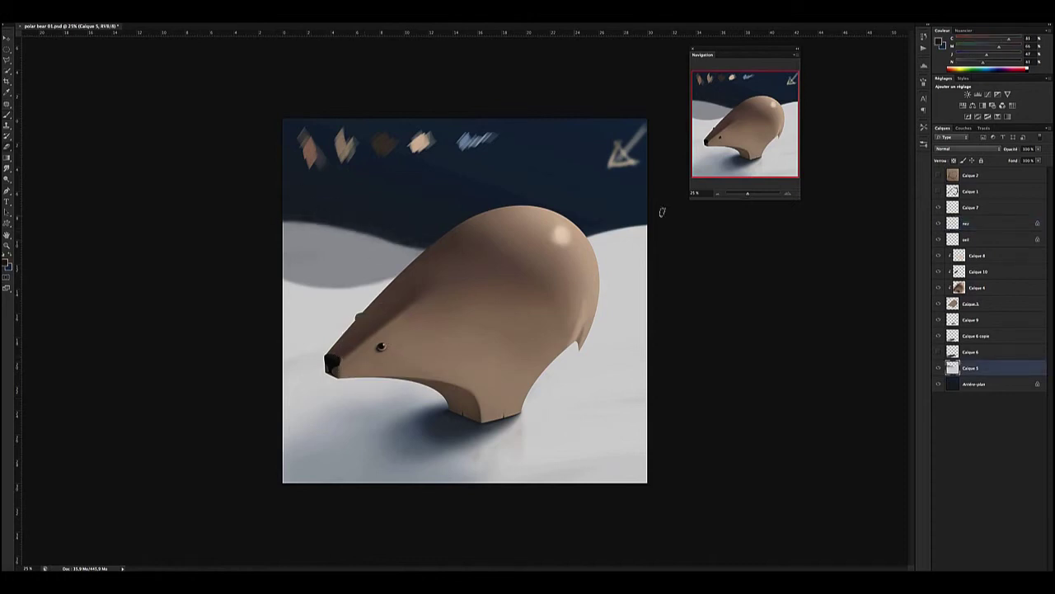
# Brighten the snow with Levels and fill a new layer with a navy-to-pale-blue sky gradient.
pyautogui.hotkey('ctrl', 'l')
pyautogui.press('Return')
pyautogui.hotkey('ctrl', 'shift', 'alt', 'n')
pyautogui.press('b')
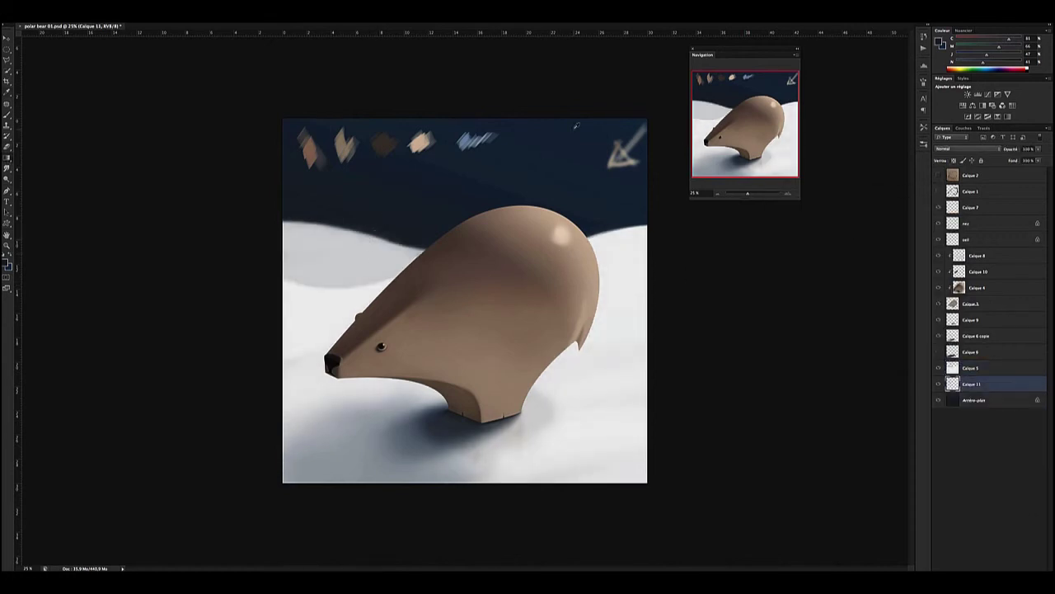
pyautogui.press('g')
pyautogui.moveTo(363, 124)
pyautogui.mouseDown()
pyautogui.moveTo(355, 224)
pyautogui.moveTo(363, 198)
pyautogui.mouseUp()
# Add a layer mask hiding the colour test dabs, then zoom in on the bear's eye.
pyautogui.click(977, 287)
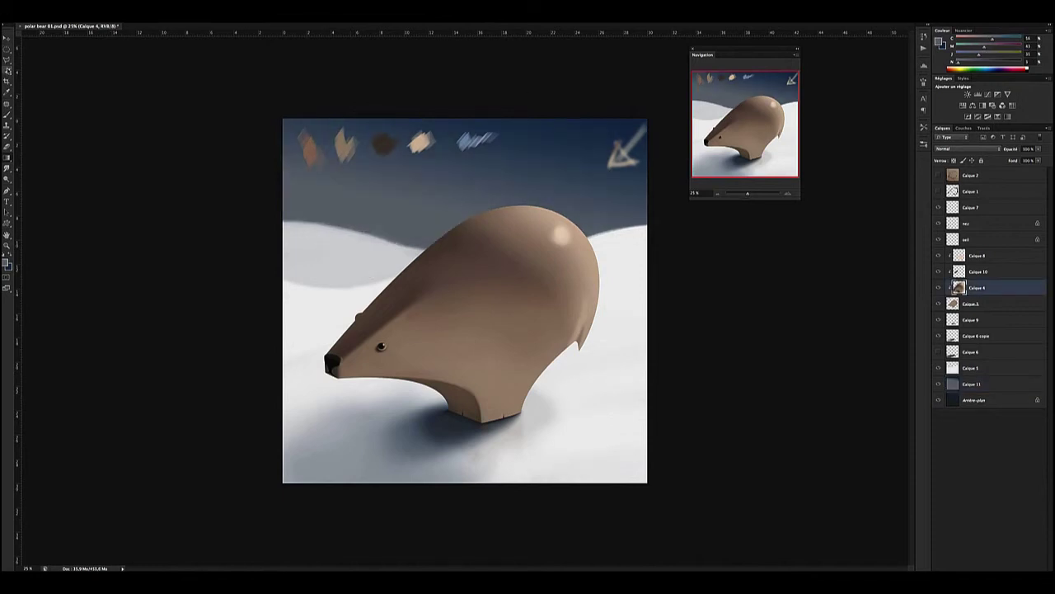
pyautogui.click(937, 305)
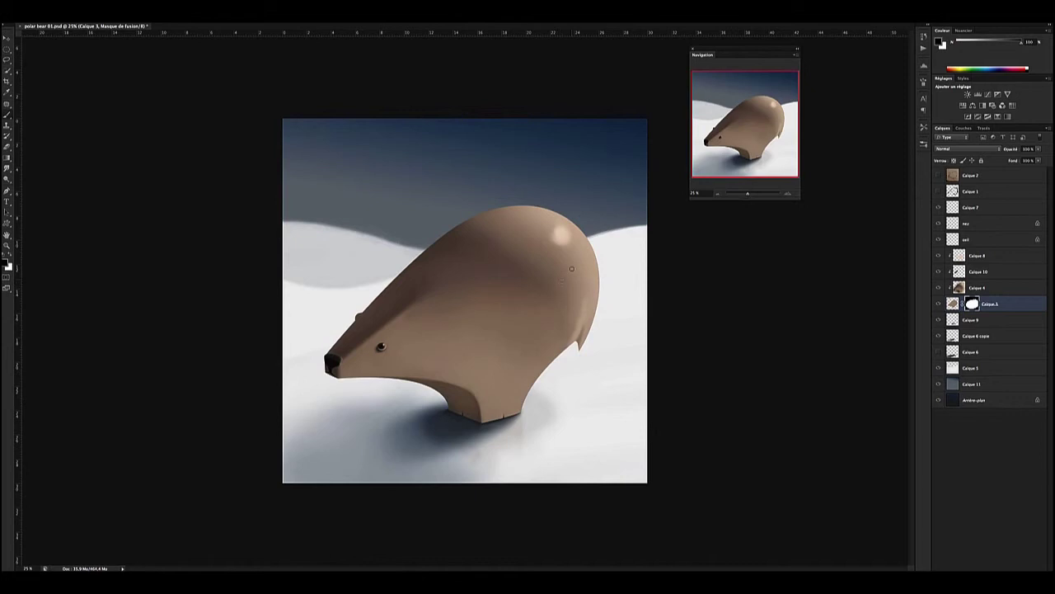
pyautogui.scroll(4, 407, 334)
pyautogui.moveTo(372, 365); pyautogui.dragTo(445, 313)
pyautogui.keyDown('alt'); pyautogui.click(400, 333); pyautogui.keyUp('alt')
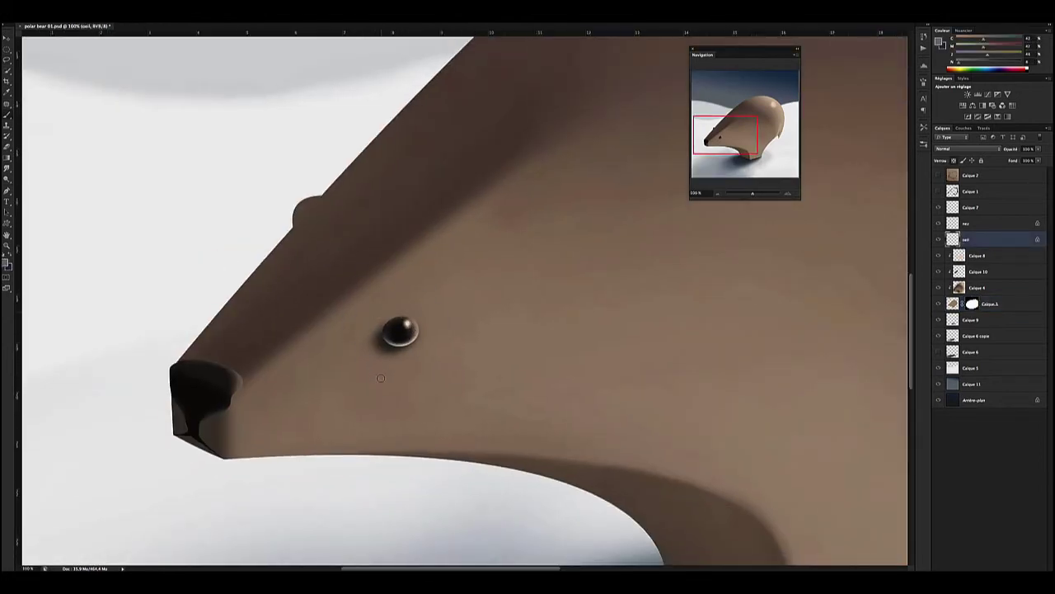
# Sample dark colours from the eye on the oeil layer and fine-tune the painting colour.
pyautogui.keyDown('ctrl'); pyautogui.click(383, 380); pyautogui.keyUp('ctrl')
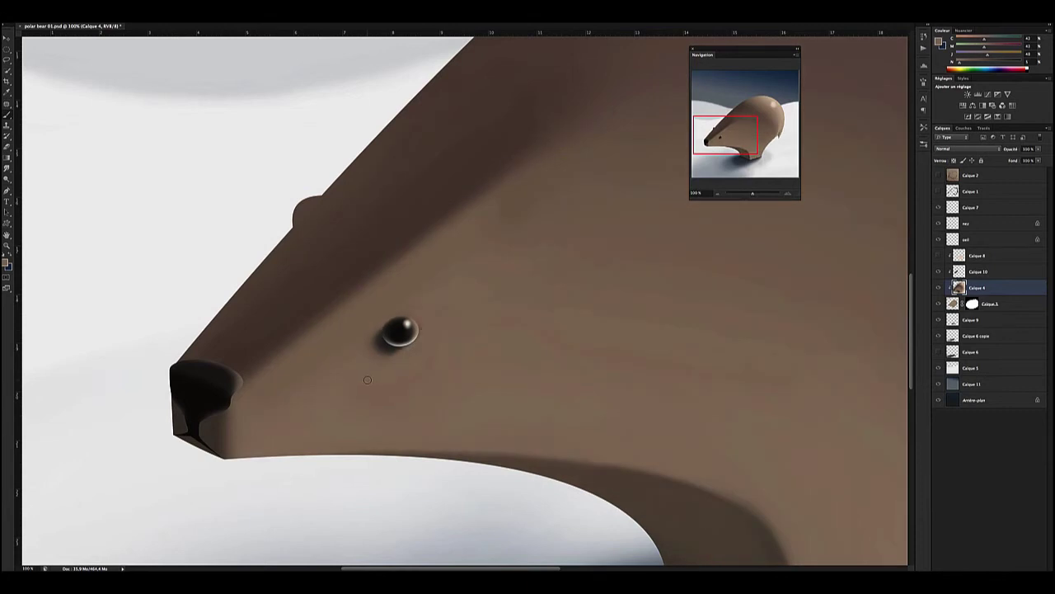
pyautogui.keyDown('ctrl'); pyautogui.click(397, 357); pyautogui.keyUp('ctrl')
pyautogui.keyDown('alt'); pyautogui.click(402, 334); pyautogui.keyUp('alt')
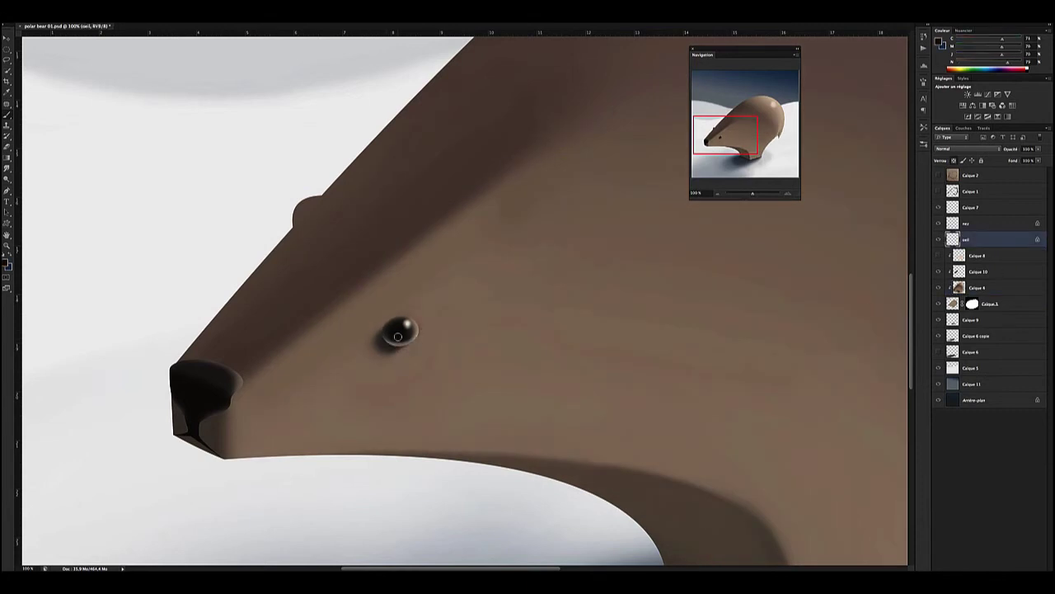
pyautogui.keyDown('alt'); pyautogui.click(327, 477); pyautogui.keyUp('alt')
pyautogui.keyDown('alt'); pyautogui.click(260, 66); pyautogui.keyUp('alt')
pyautogui.click(6, 263)
pyautogui.click(724, 185)
# Pick a darker eye colour and darken the eye with a Levels adjustment.
pyautogui.keyDown('alt'); pyautogui.click(402, 337); pyautogui.keyUp('alt')
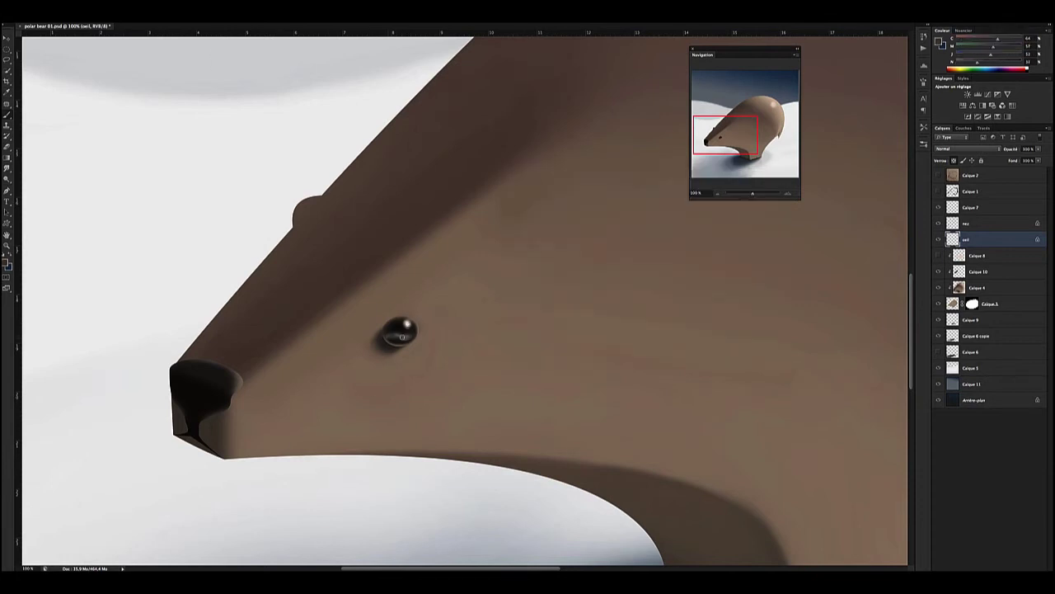
pyautogui.click(6, 263)
pyautogui.click(723, 185)
pyautogui.keyDown('alt'); pyautogui.click(400, 338); pyautogui.keyUp('alt')
pyautogui.click(7, 263)
pyautogui.press('Return')
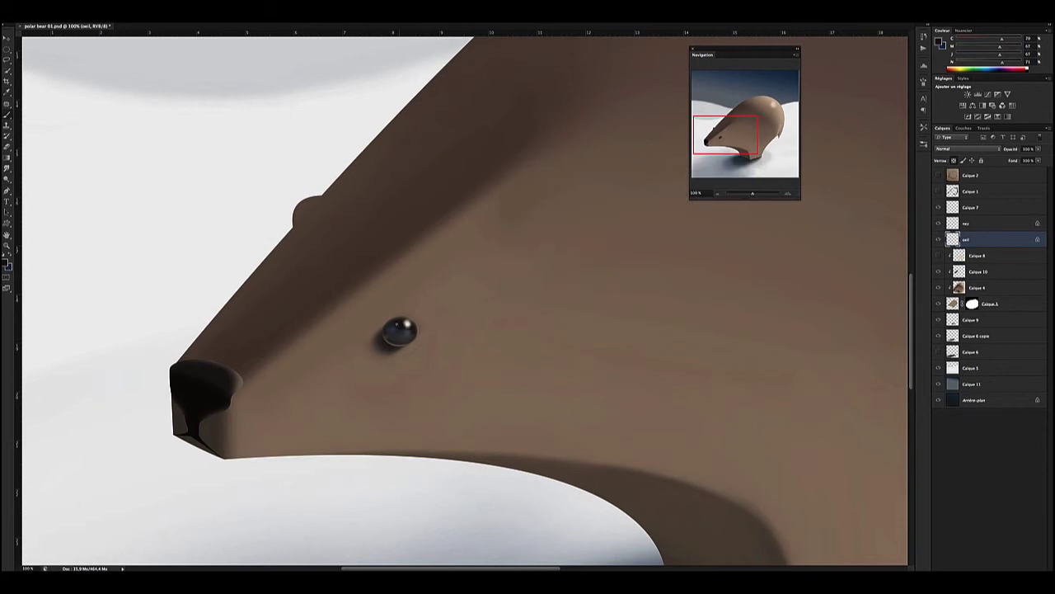
pyautogui.keyDown('alt'); pyautogui.click(392, 352); pyautogui.keyUp('alt')
pyautogui.hotkey('ctrl', 'l')
pyautogui.moveTo(835, 288); pyautogui.dragTo(844, 289)
pyautogui.press('Return')
# Darken the nose's top-right edge on the nez layer and sample nose colours.
pyautogui.hotkey('alt', ']')
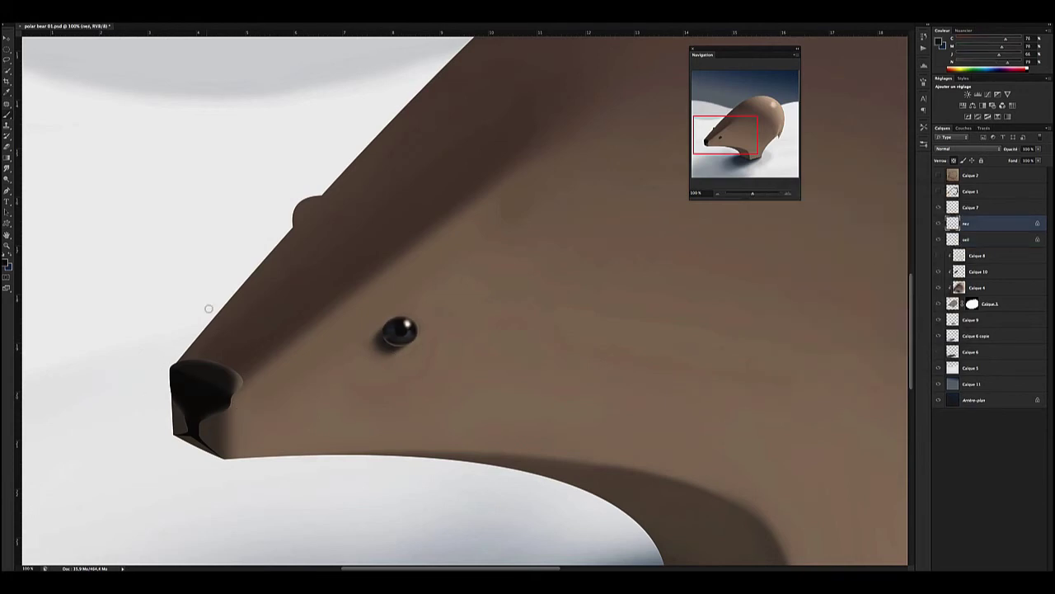
pyautogui.moveTo(227, 372)
pyautogui.mouseDown()
pyautogui.moveTo(239, 388)
pyautogui.moveTo(230, 383)
pyautogui.mouseUp()
pyautogui.keyDown('alt'); pyautogui.click(188, 377); pyautogui.keyUp('alt')
pyautogui.keyDown('alt'); pyautogui.click(193, 400); pyautogui.keyUp('alt')
pyautogui.press('x')
pyautogui.keyDown('alt'); pyautogui.click(231, 379); pyautogui.keyUp('alt')
pyautogui.hotkey('ctrl', '0')
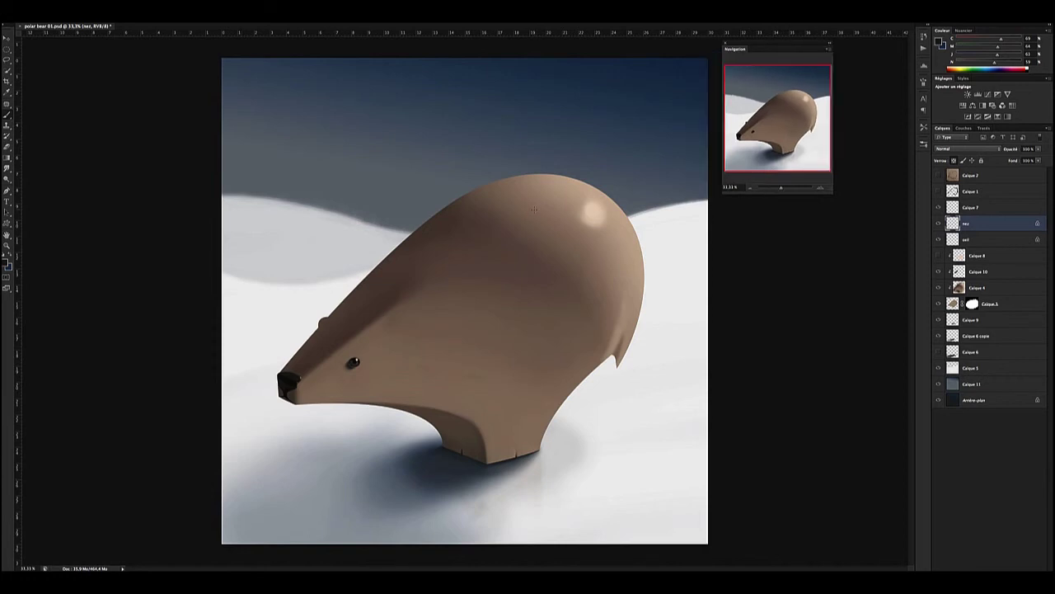
# Add a layer named oreille, save, and mark a small ellipse for the ear on the head.
pyautogui.hotkey('ctrl', 'shift', 'n')
pyautogui.write('oreille')
pyautogui.press('Return')
pyautogui.hotkey('ctrl', 's')
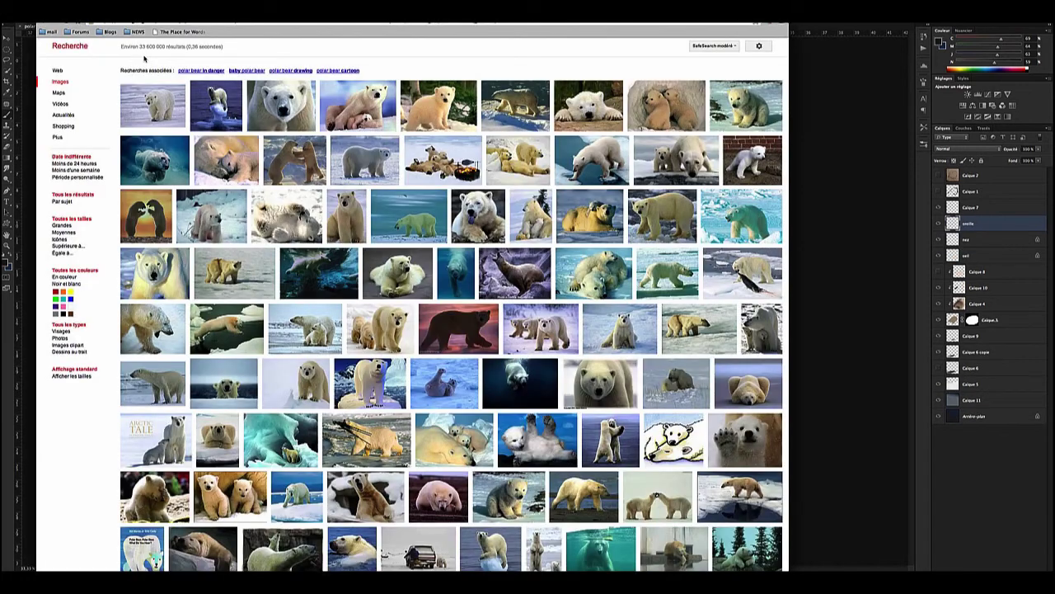
pyautogui.press('b')
pyautogui.moveTo(383, 340); pyautogui.dragTo(394, 351)
# Paint the ear ellipse light tan on the oreille layer and deselect it.
pyautogui.click(202, 0)
pyautogui.click(229, 138)
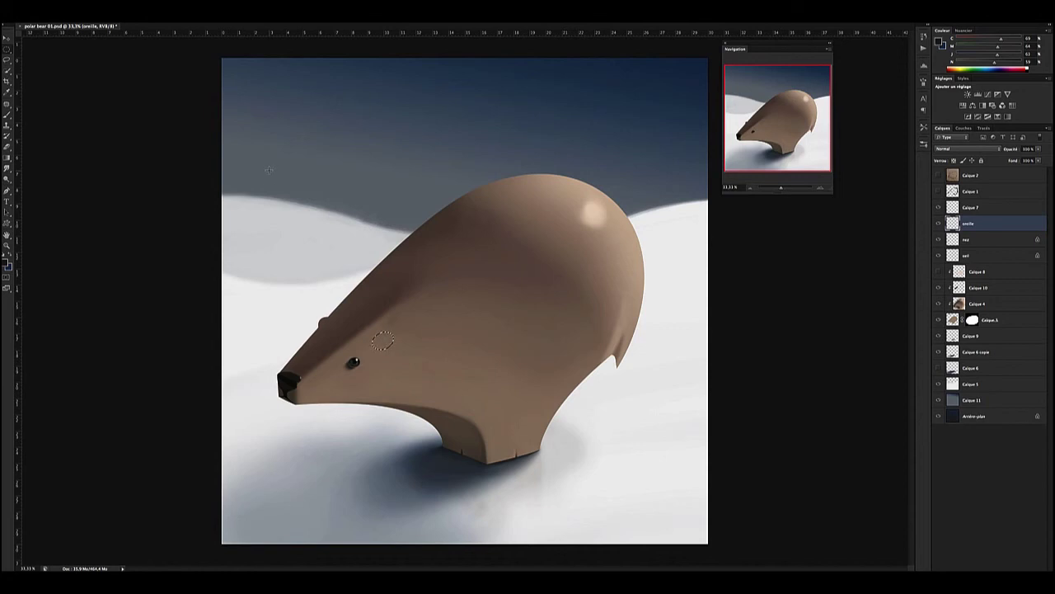
pyautogui.moveTo(375, 338)
pyautogui.mouseDown()
pyautogui.moveTo(391, 345)
pyautogui.moveTo(369, 343)
pyautogui.mouseUp()
pyautogui.hotkey('ctrl', 'd')
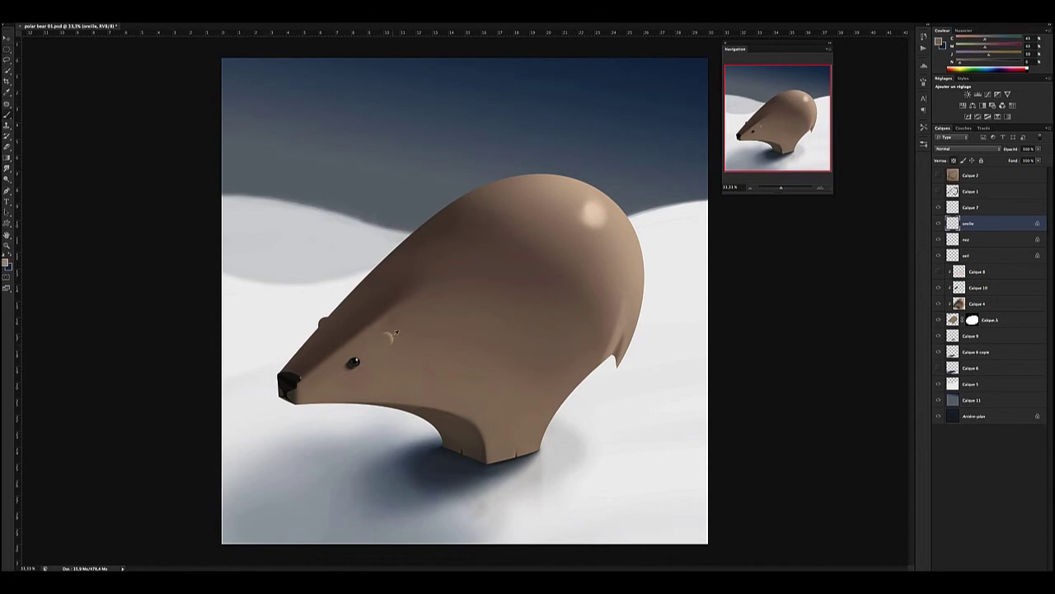
# Sample browns and the cream highlight around the ear for shading.
pyautogui.keyDown('alt'); pyautogui.click(388, 341); pyautogui.keyUp('alt')
pyautogui.keyDown('alt'); pyautogui.click(377, 368); pyautogui.keyUp('alt')
pyautogui.keyDown('alt'); pyautogui.click(377, 329); pyautogui.keyUp('alt')
pyautogui.keyDown('alt'); pyautogui.click(386, 339); pyautogui.keyUp('alt')
pyautogui.keyDown('alt'); pyautogui.click(386, 338); pyautogui.keyUp('alt')
pyautogui.keyDown('alt'); pyautogui.click(594, 214); pyautogui.keyUp('alt')
pyautogui.keyDown('alt'); pyautogui.click(386, 340); pyautogui.keyUp('alt')
pyautogui.keyDown('alt'); pyautogui.click(384, 346); pyautogui.keyUp('alt')
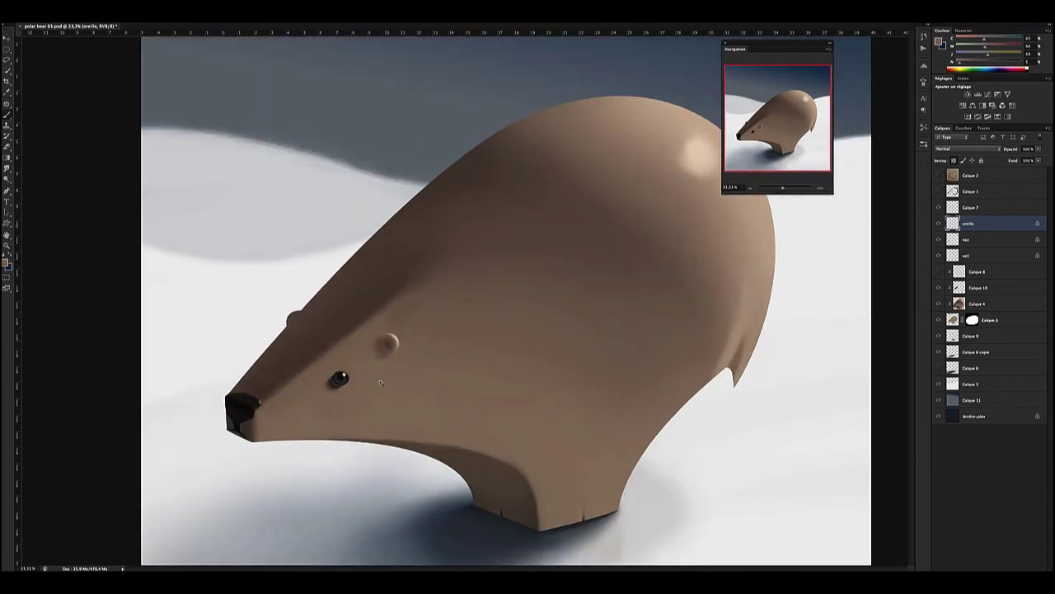
pyautogui.scroll(1, 390, 356)
pyautogui.keyDown('alt'); pyautogui.click(384, 340); pyautogui.keyUp('alt')
pyautogui.keyDown('alt'); pyautogui.click(387, 342); pyautogui.keyUp('alt')
pyautogui.keyDown('alt'); pyautogui.click(389, 341); pyautogui.keyUp('alt')
pyautogui.keyDown('alt'); pyautogui.click(394, 340); pyautogui.keyUp('alt')
pyautogui.keyDown('alt'); pyautogui.click(386, 343); pyautogui.keyUp('alt')
pyautogui.keyDown('alt'); pyautogui.click(387, 342); pyautogui.keyUp('alt')
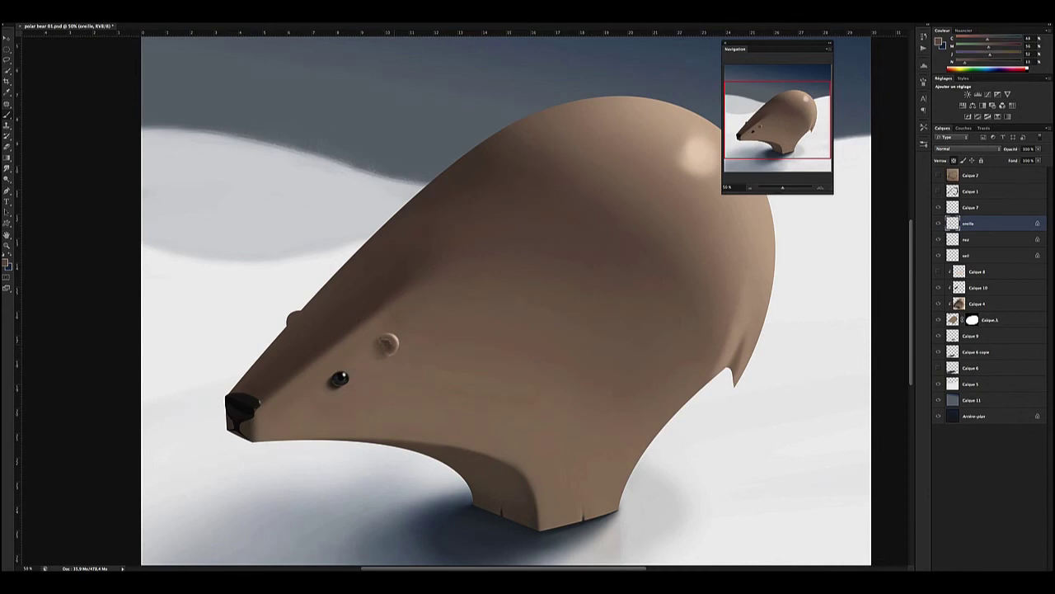
pyautogui.keyDown('alt'); pyautogui.click(380, 336); pyautogui.keyUp('alt')
pyautogui.hotkey('ctrl', '-')
pyautogui.hotkey('ctrl', '-')
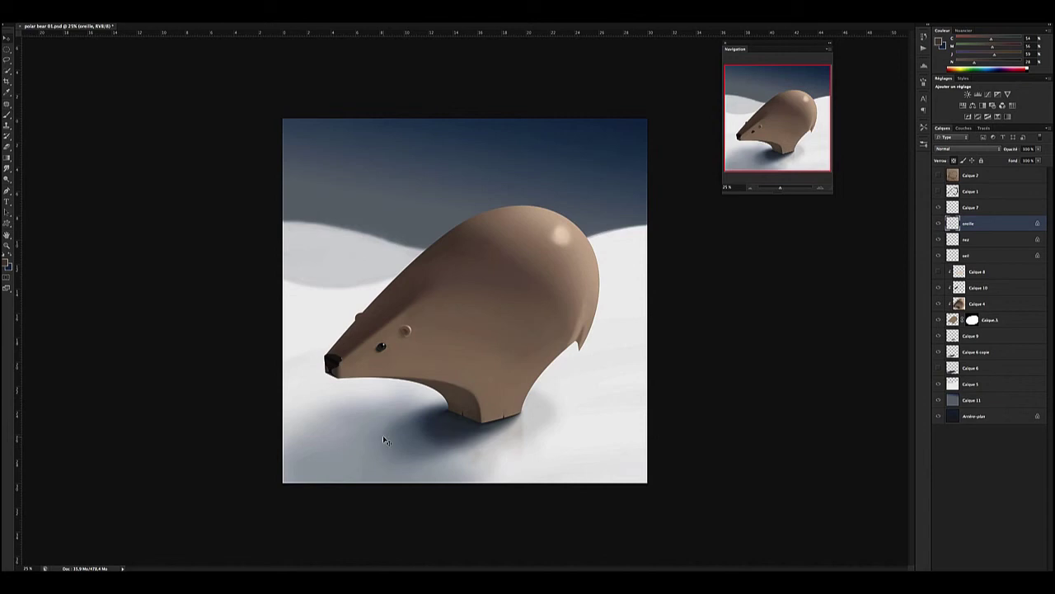
# Save, fill the grey ground gap with snow, and lighten the snow along the top ridge.
pyautogui.hotkey('ctrl', 's')
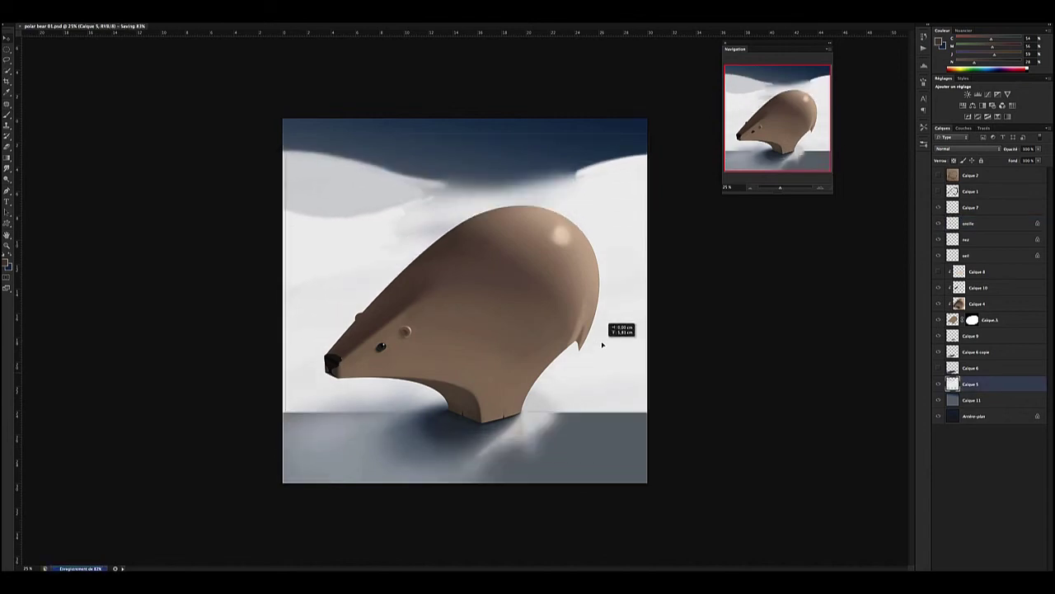
pyautogui.press('Delete')
pyautogui.hotkey('ctrl', 'd')
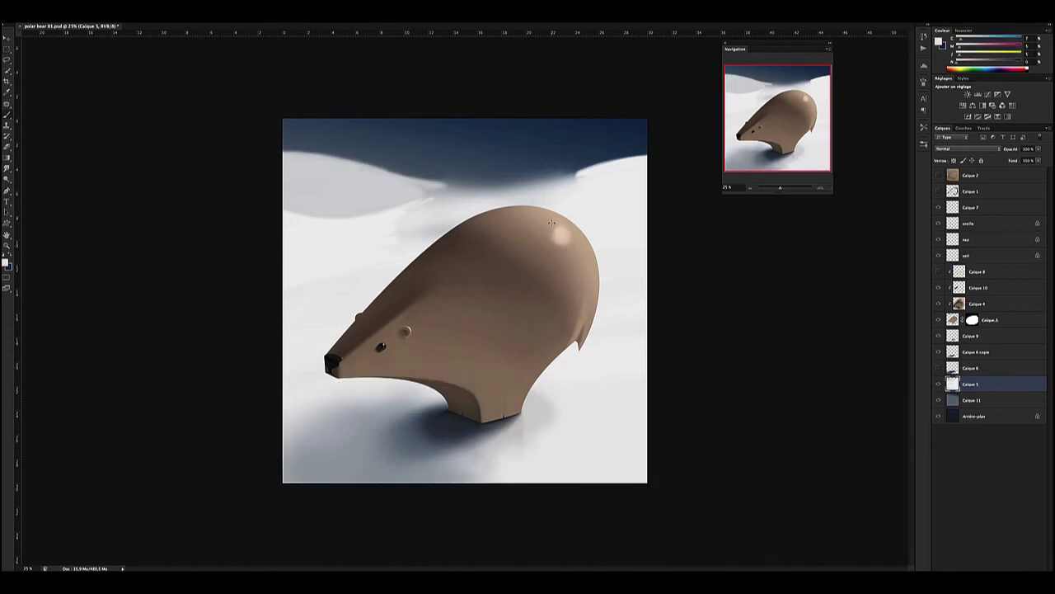
pyautogui.moveTo(536, 177); pyautogui.dragTo(464, 195)
pyautogui.moveTo(602, 169)
pyautogui.mouseDown()
pyautogui.moveTo(429, 186)
pyautogui.moveTo(558, 172)
pyautogui.moveTo(473, 168)
pyautogui.mouseUp()
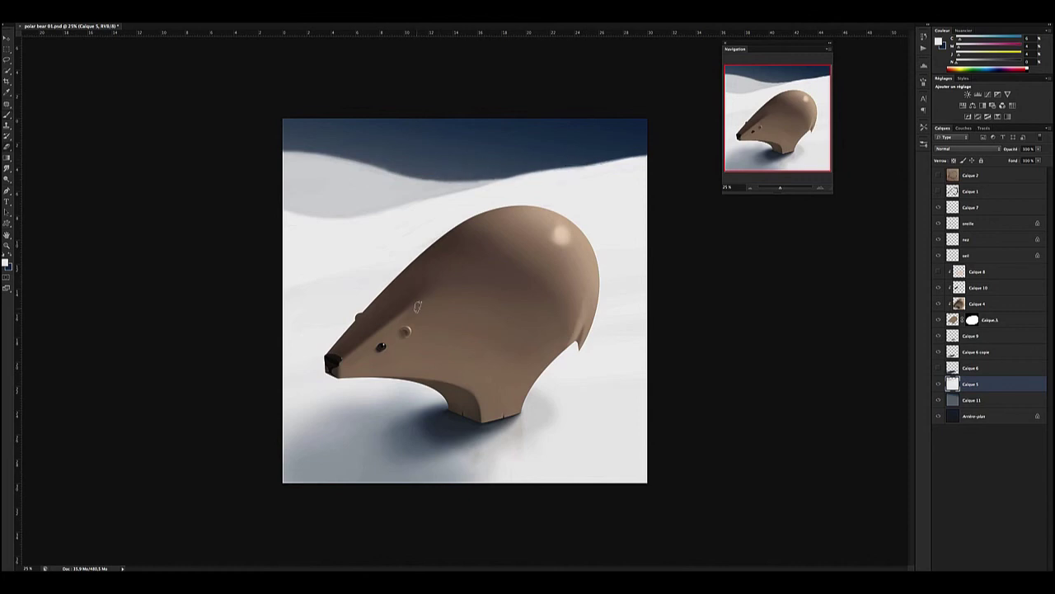
# Move from Calque 4 to Calque 10 and sample the ear's colour.
pyautogui.keyDown('ctrl'); pyautogui.click(412, 325); pyautogui.keyUp('ctrl')
pyautogui.scroll(3, 398, 318)
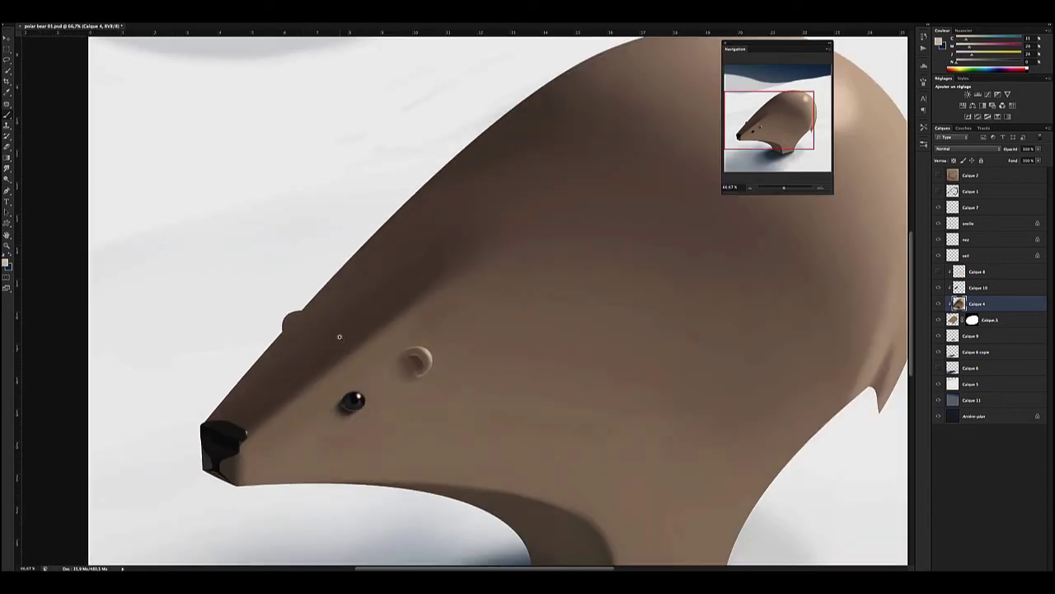
pyautogui.keyDown('ctrl'); pyautogui.click(298, 307); pyautogui.keyUp('ctrl')
pyautogui.keyDown('alt'); pyautogui.click(293, 313); pyautogui.keyUp('alt')
pyautogui.scroll(-3, 324, 419)
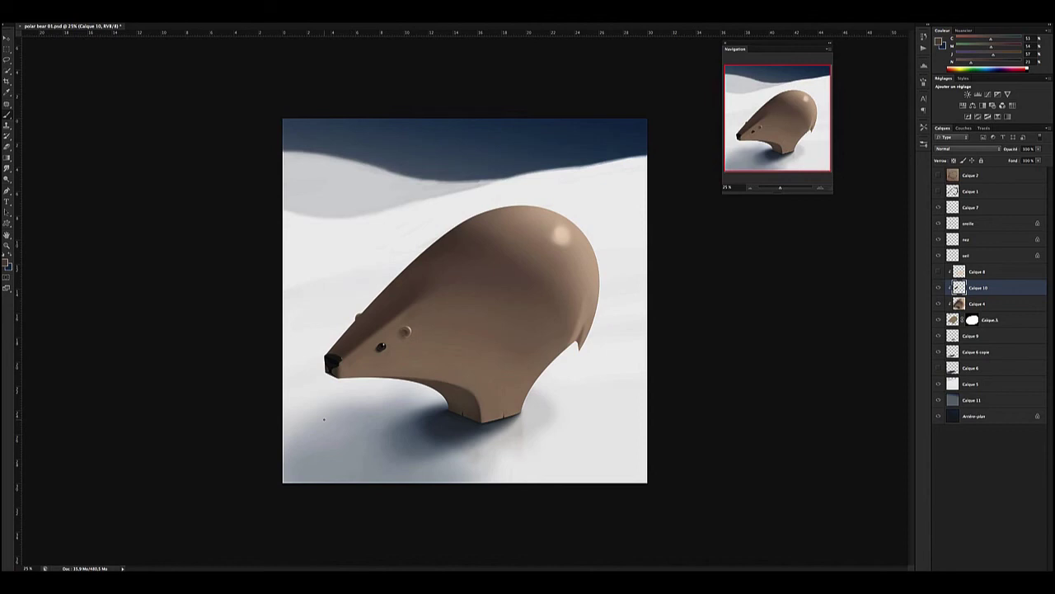
# Switch to the Calque 5 snow layer, save the painting, and pick a new colour.
pyautogui.keyDown('ctrl'); pyautogui.click(324, 419); pyautogui.keyUp('ctrl')
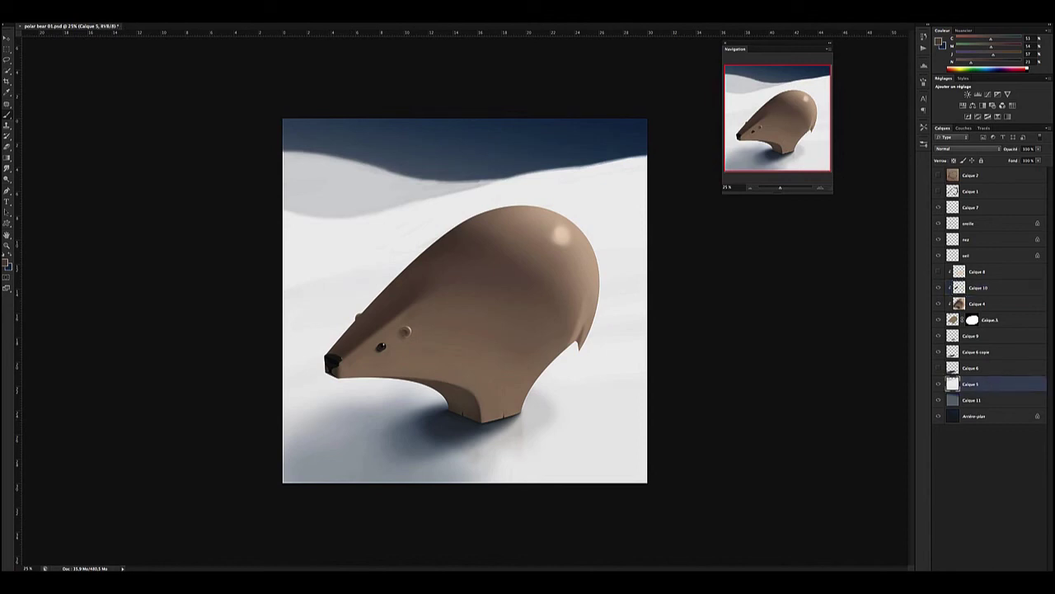
pyautogui.hotkey('ctrl', 's')
pyautogui.keyDown('alt'); pyautogui.click(398, 351); pyautogui.keyUp('alt')
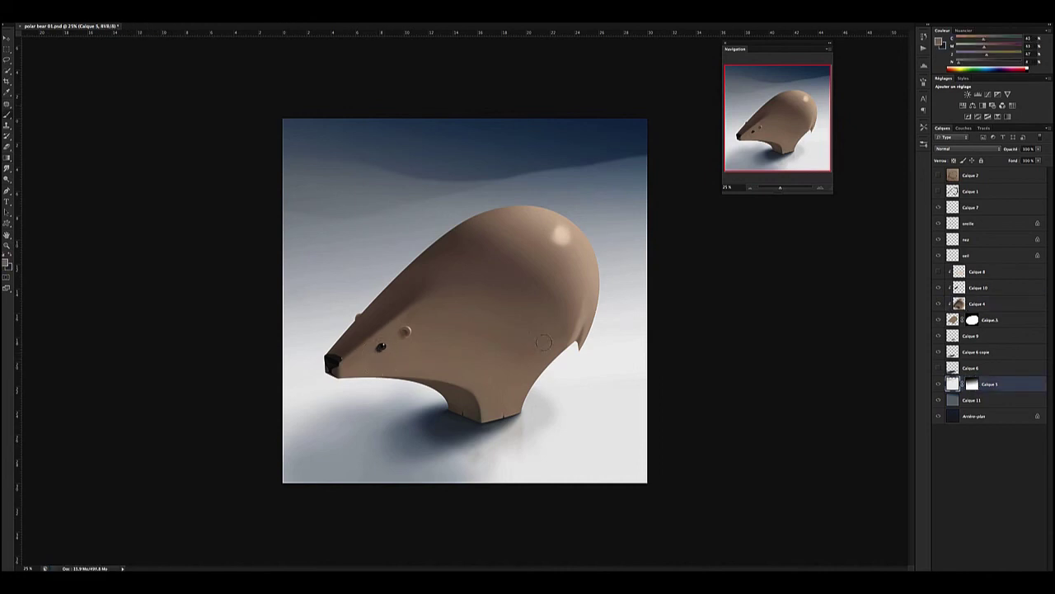